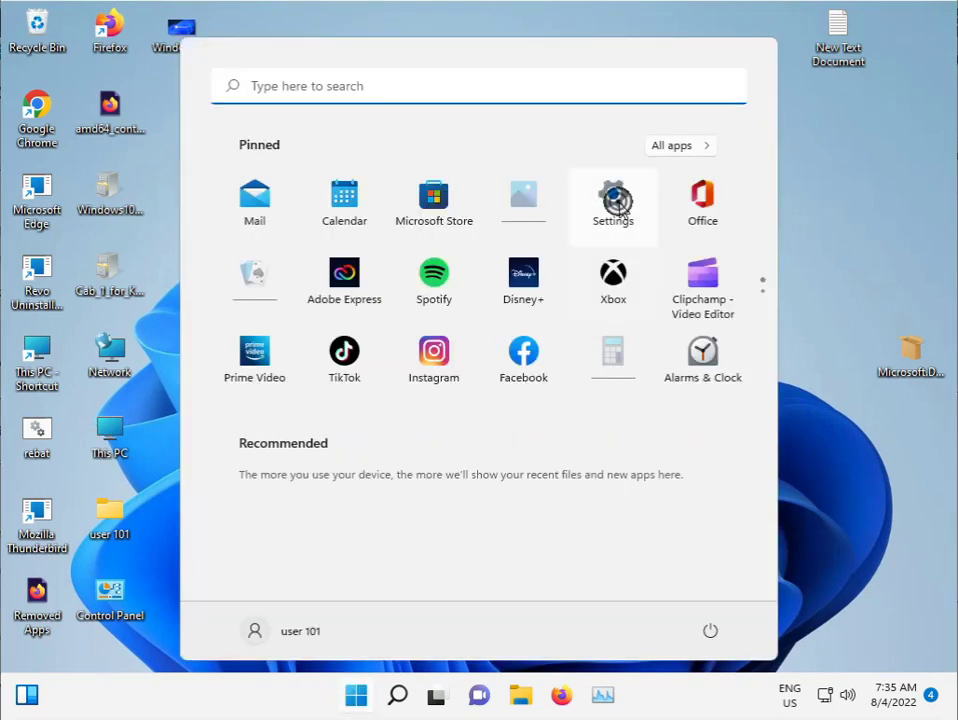
# - Open Settings and go to System > Troubleshoot > Other troubleshooters
pyautogui.click(616, 203)
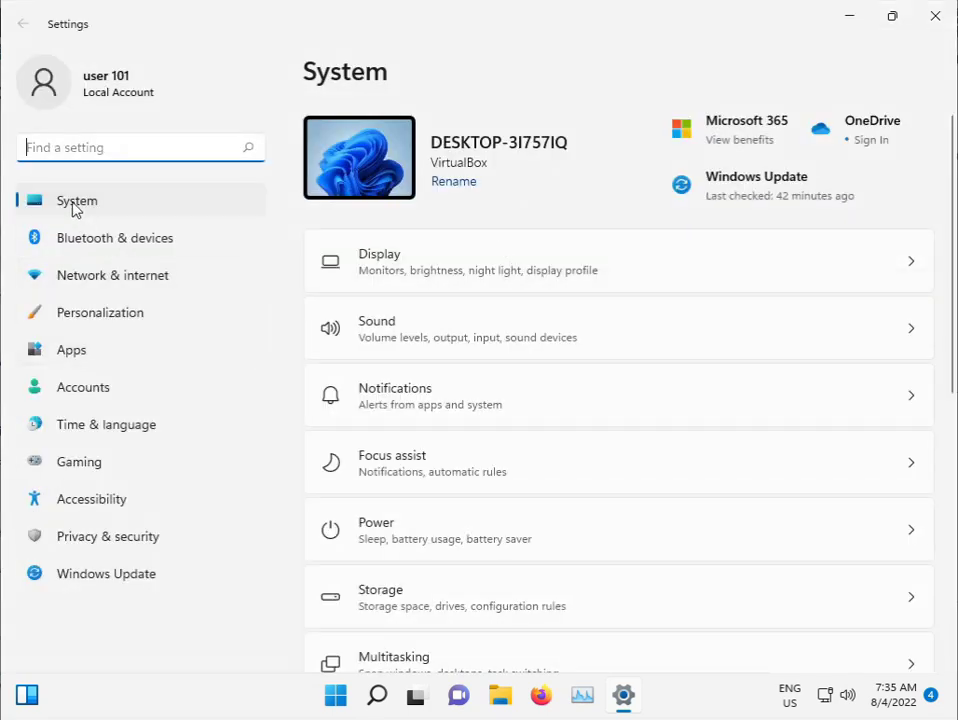
pyautogui.scroll(-5, 470, 440)
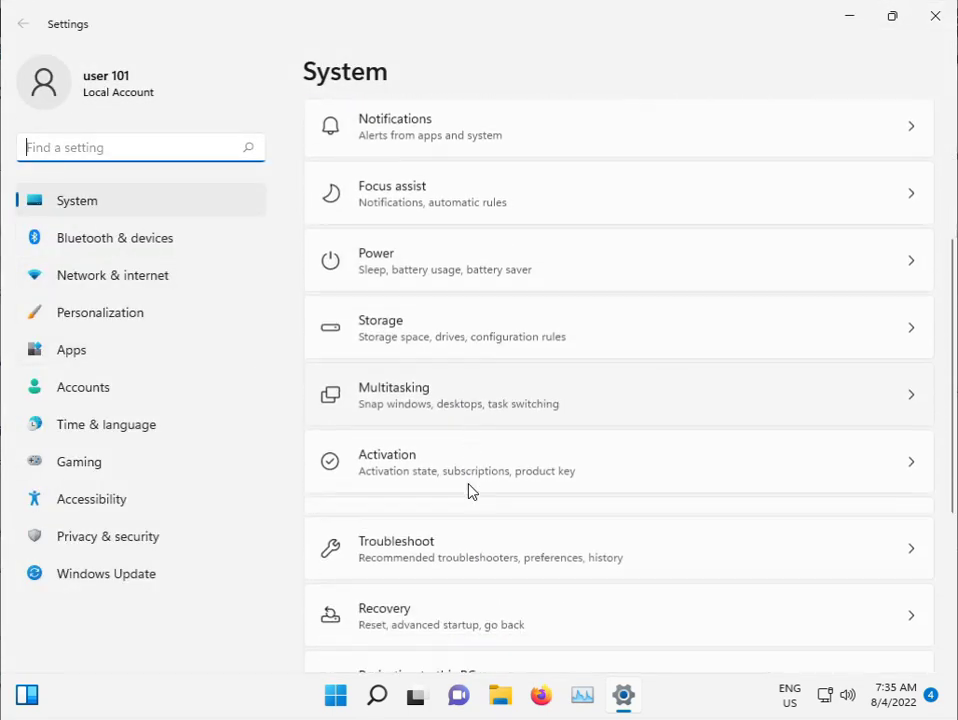
pyautogui.click(419, 381)
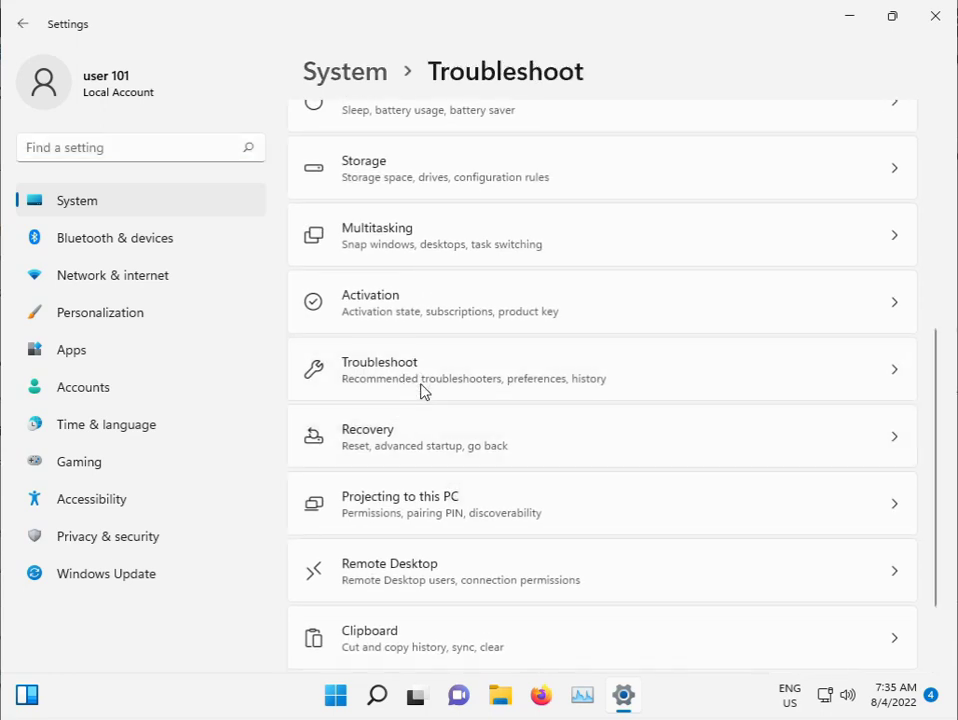
pyautogui.click(533, 302)
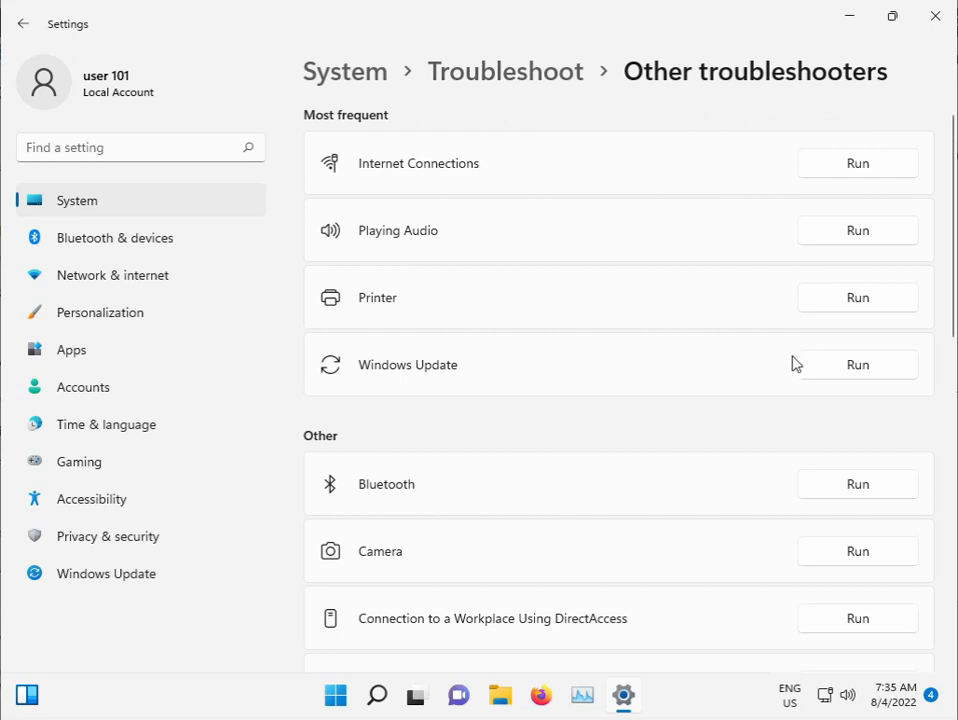
# - Run the Windows Update troubleshooter and close the Settings window while it finishes
pyautogui.click(830, 364)
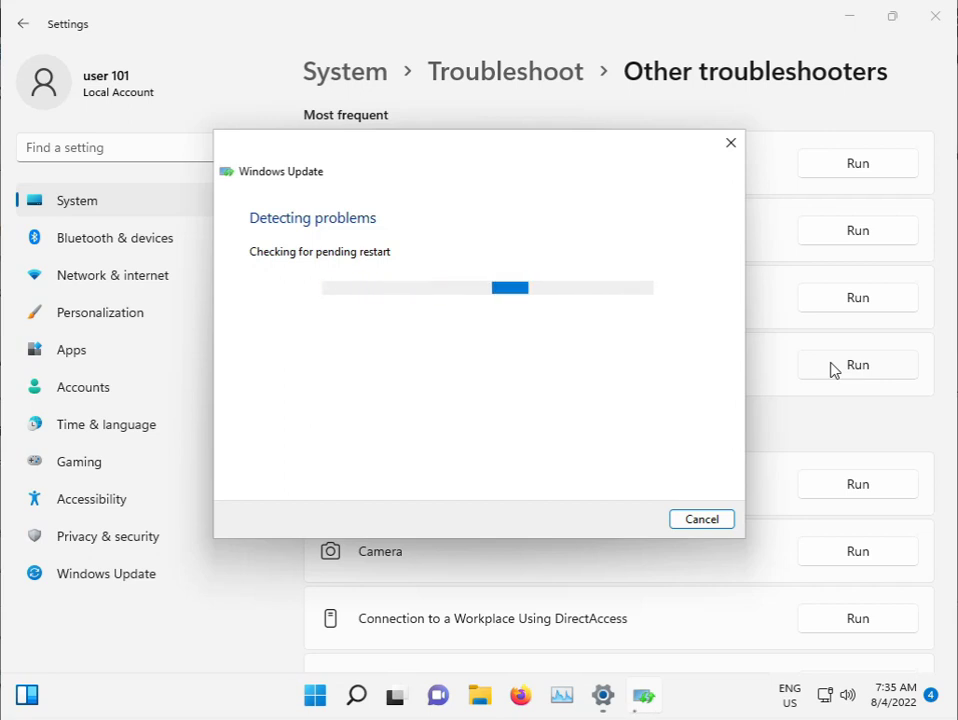
pyautogui.click(932, 22)
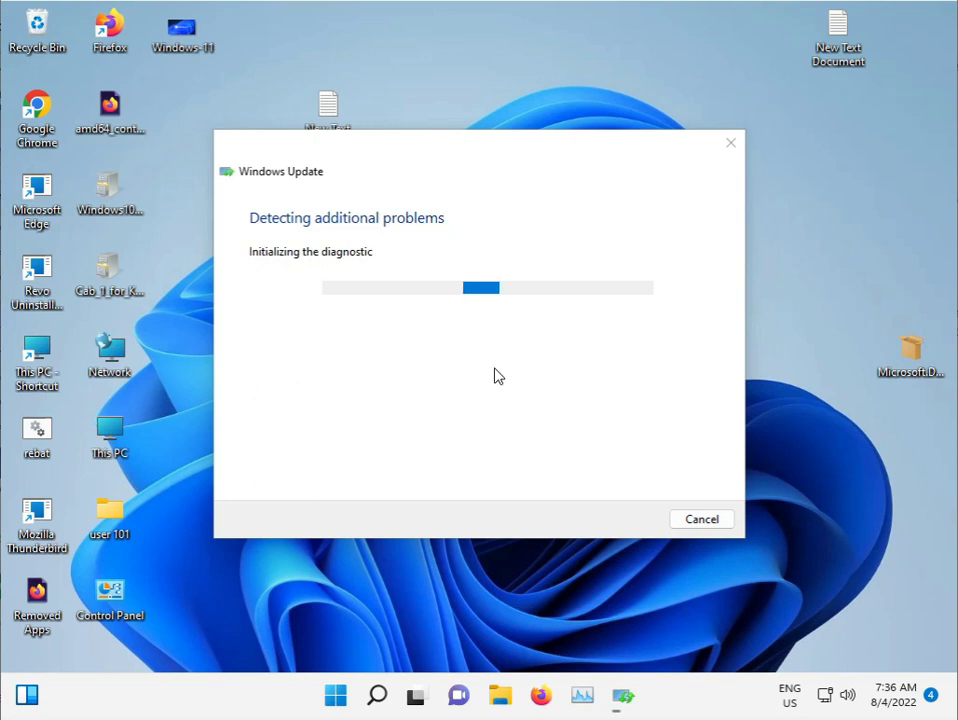
pyautogui.press('super+r')
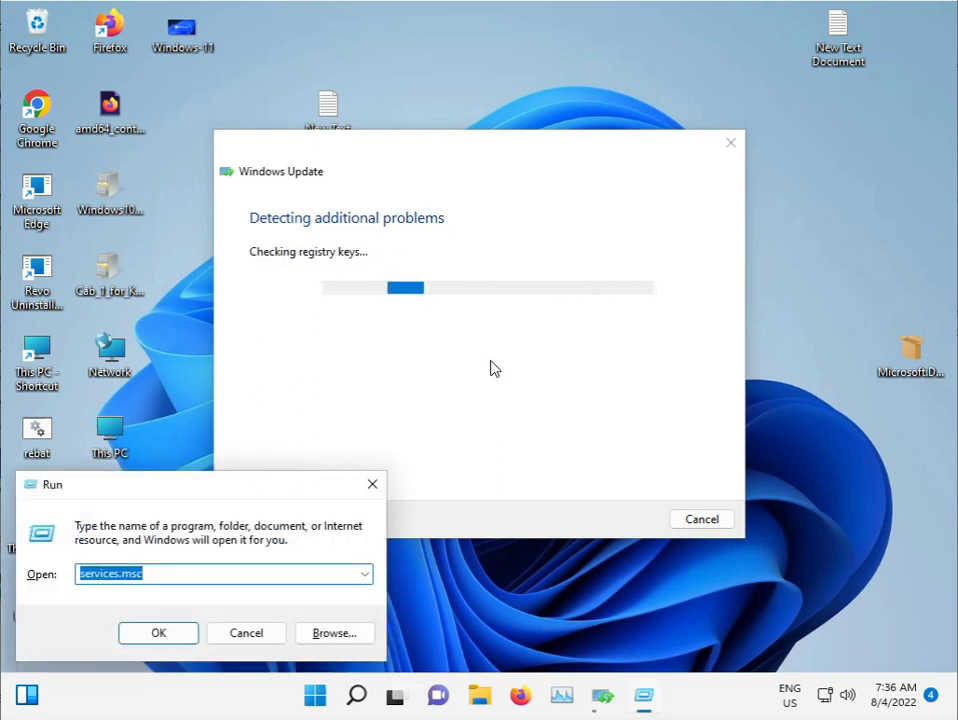
pyautogui.press('Return')
# - Launch Command Prompt as administrator from a Start search for 'cmd'
pyautogui.click(340, 695)
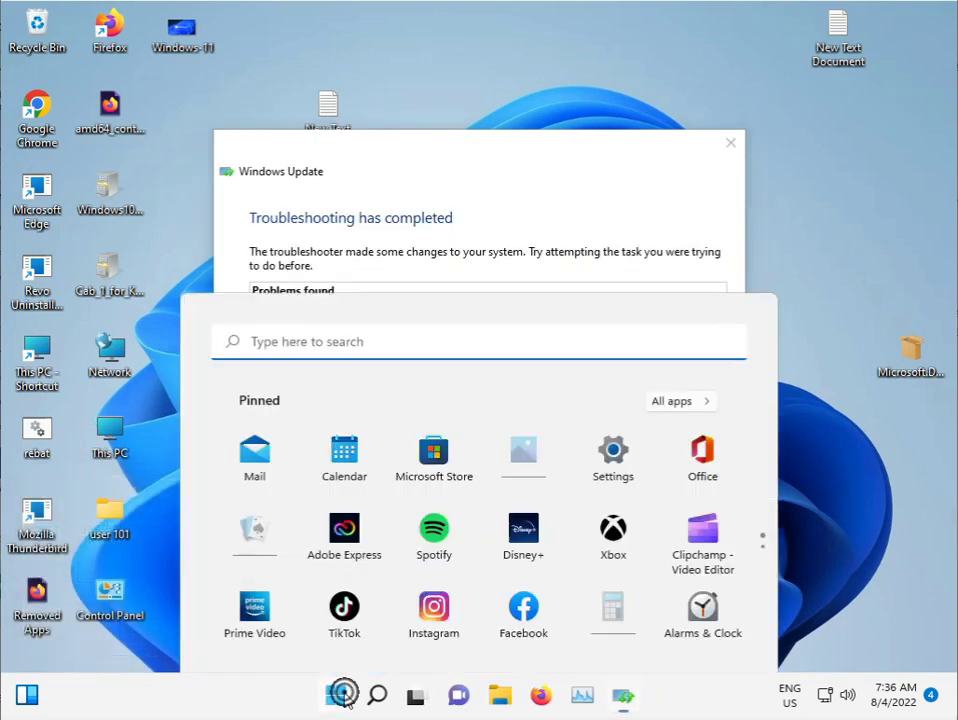
pyautogui.write('cmd')
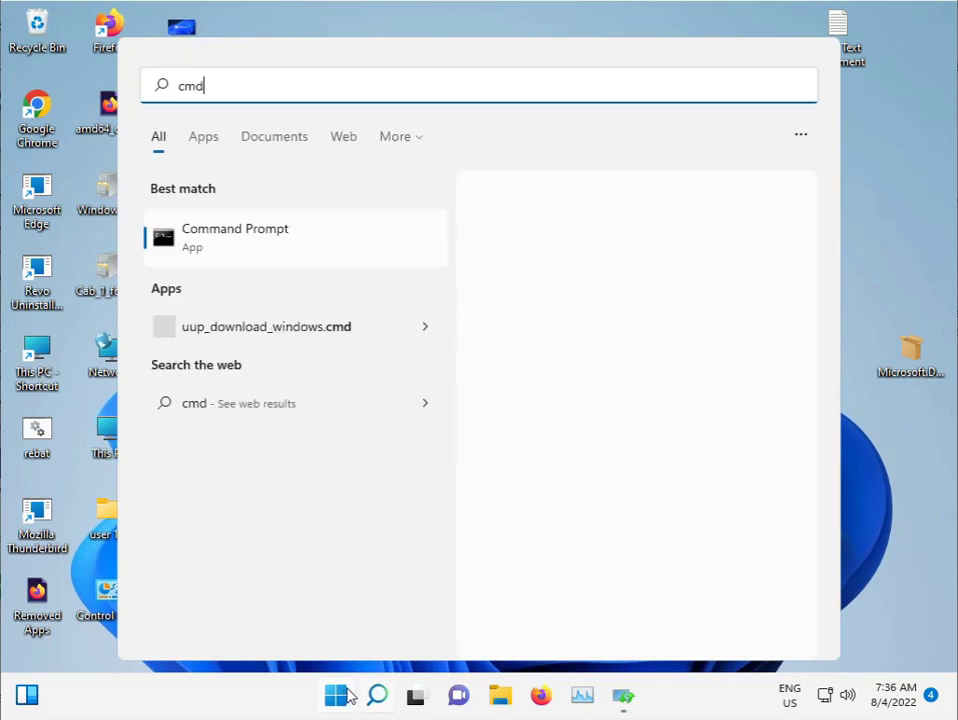
pyautogui.rightClick(280, 250)
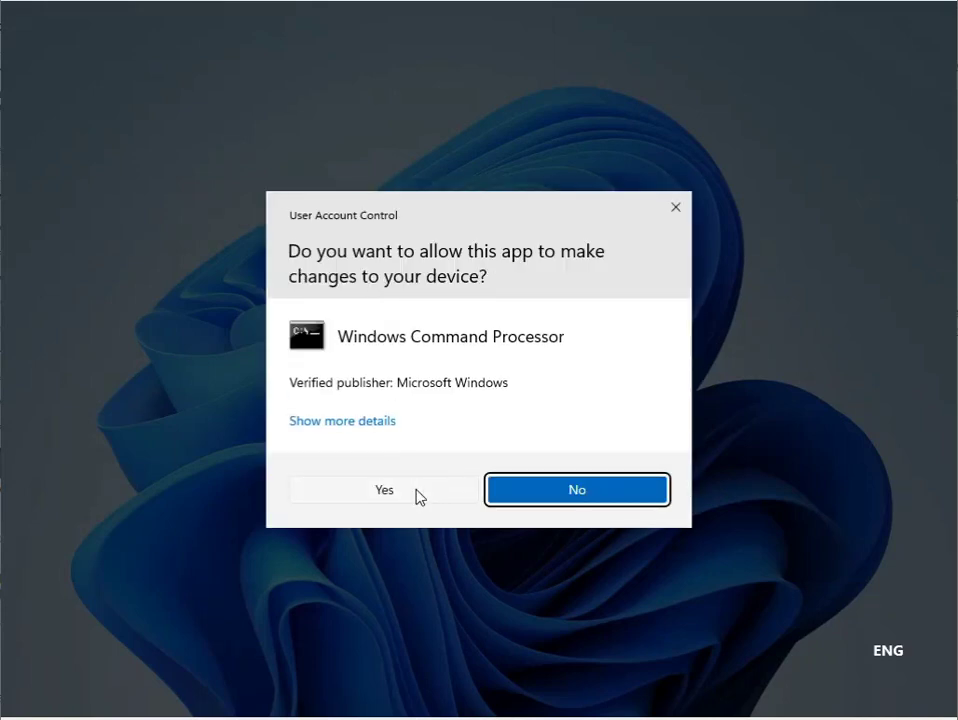
pyautogui.click(381, 496)
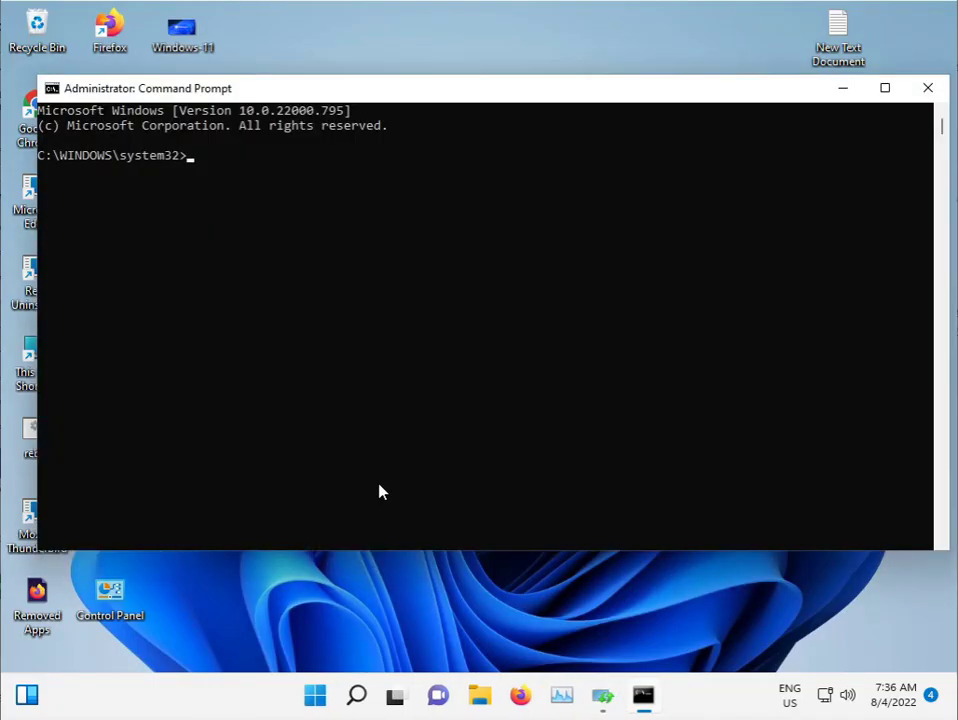
# - Close the finished troubleshooter and put the cursor on the Command Prompt line
pyautogui.click(603, 697)
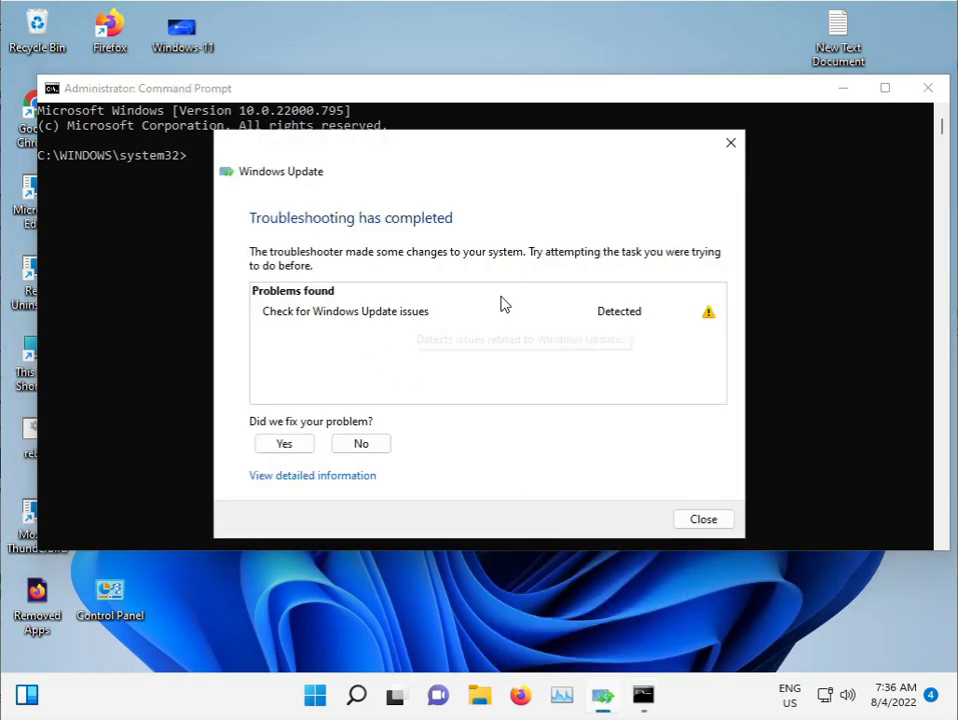
pyautogui.click(740, 144)
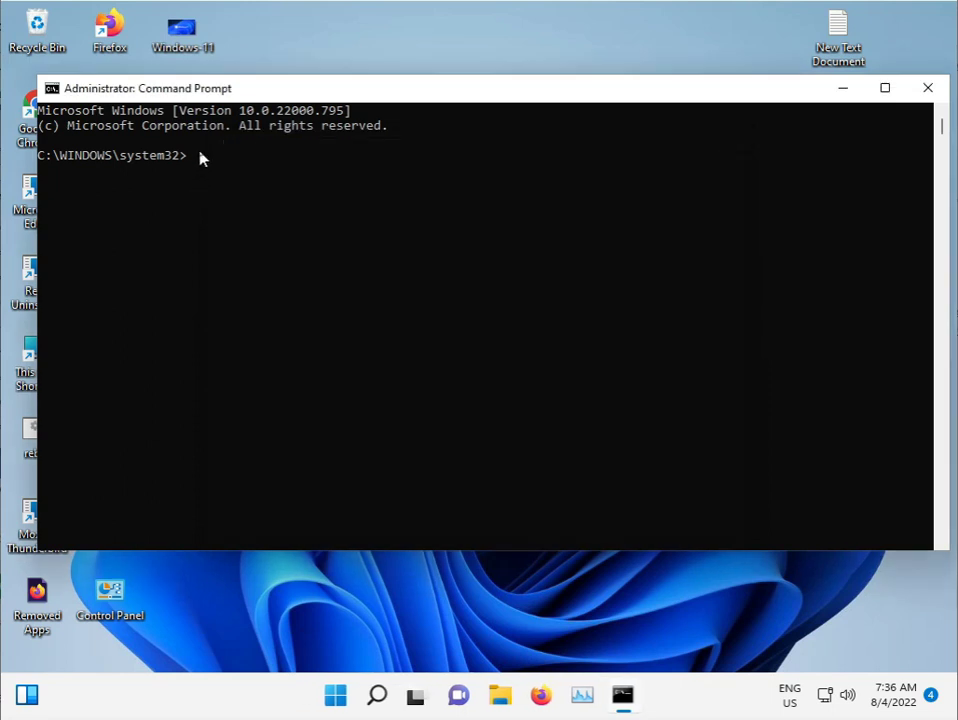
pyautogui.click(199, 156)
pyautogui.click(192, 157)
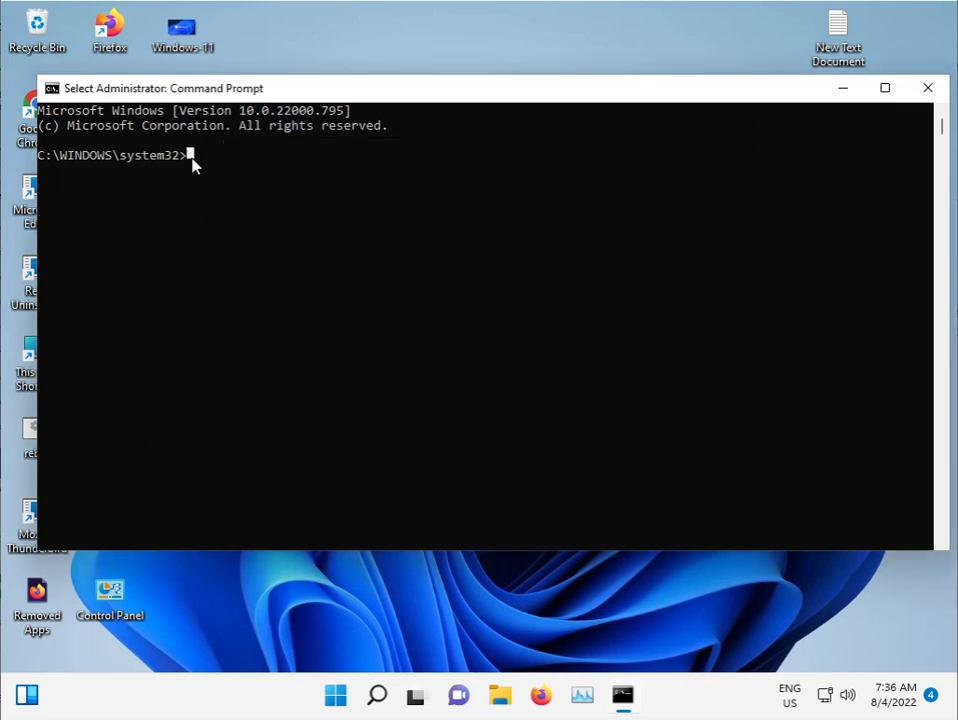
pyautogui.press('Escape')
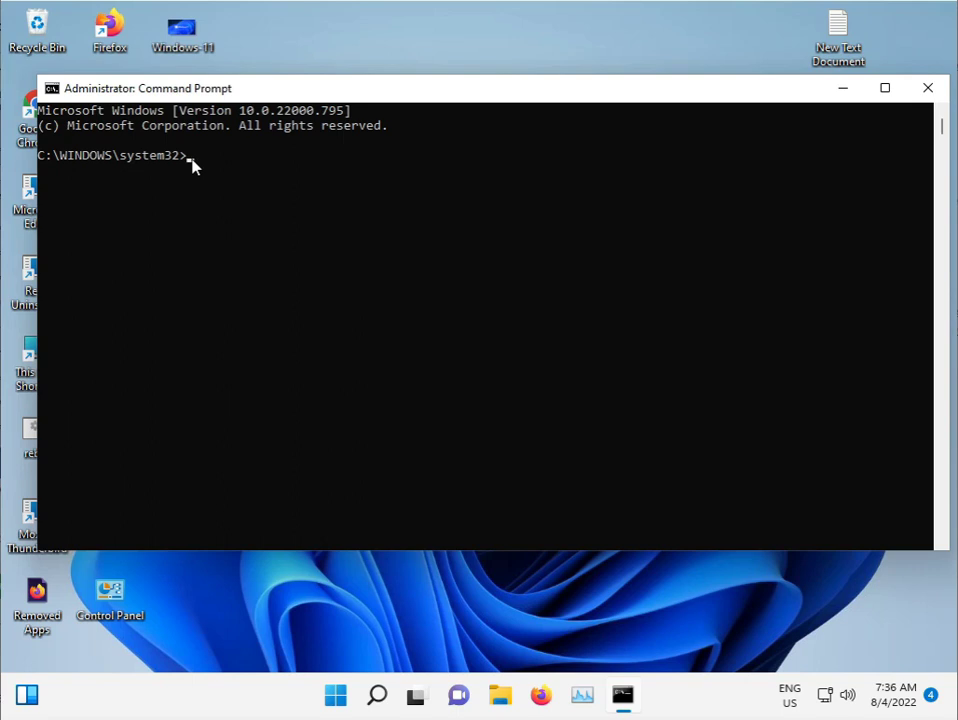
# - Run 'sfc /scannow' and minimize Command Prompt while the scan runs
pyautogui.write('sfc /scannow')
pyautogui.press('Return')
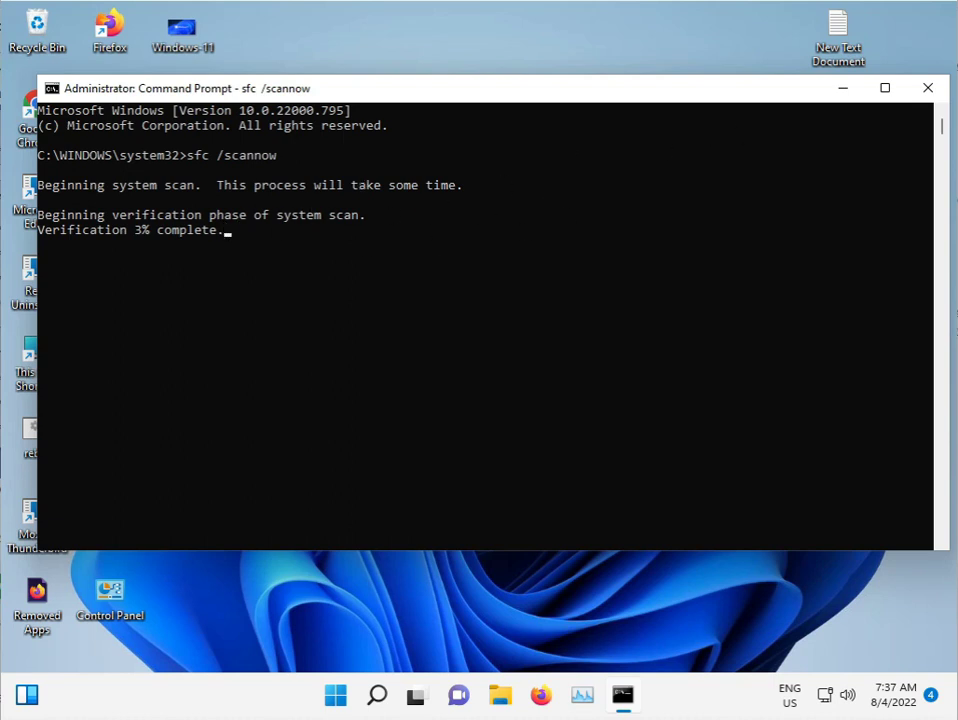
pyautogui.click(839, 91)
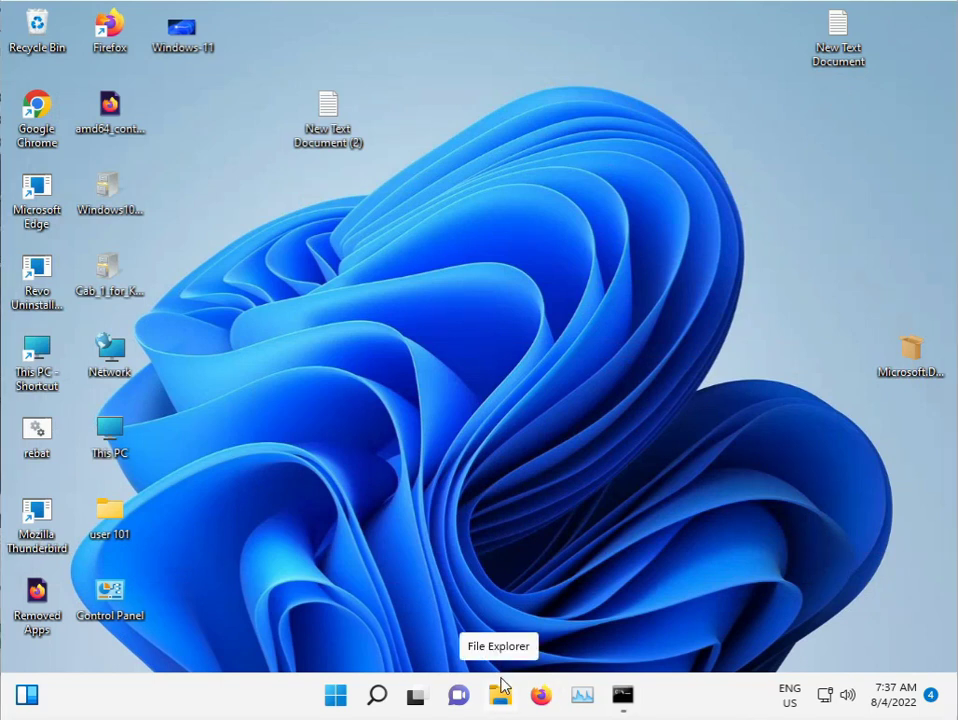
# - Open Chrome and search Google for '.net framework repair tool offline'
pyautogui.doubleClick(40, 108)
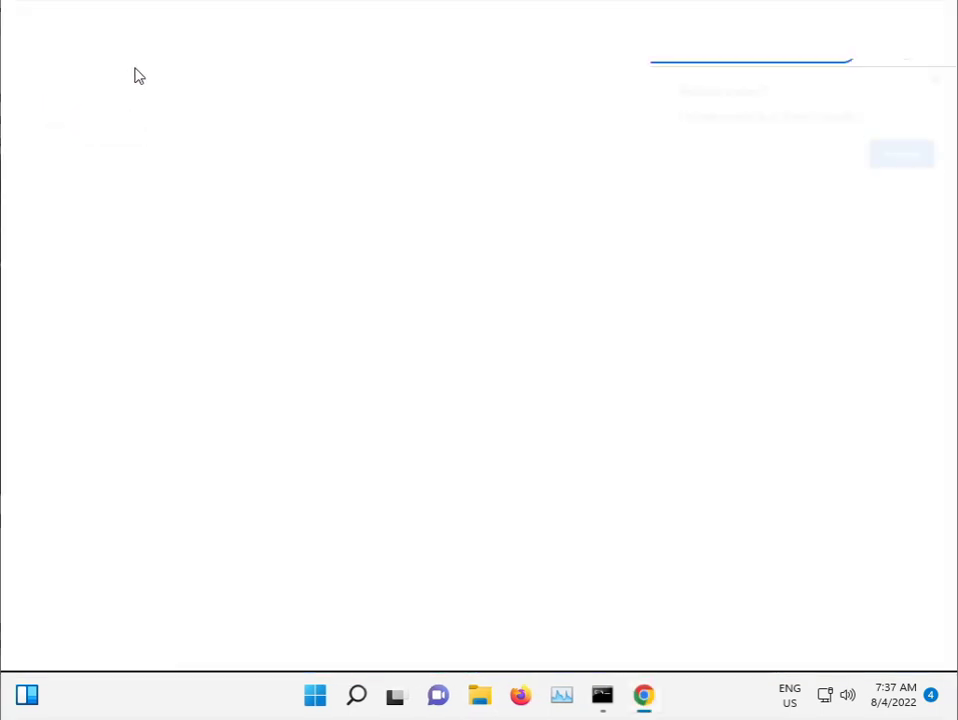
pyautogui.click(940, 78)
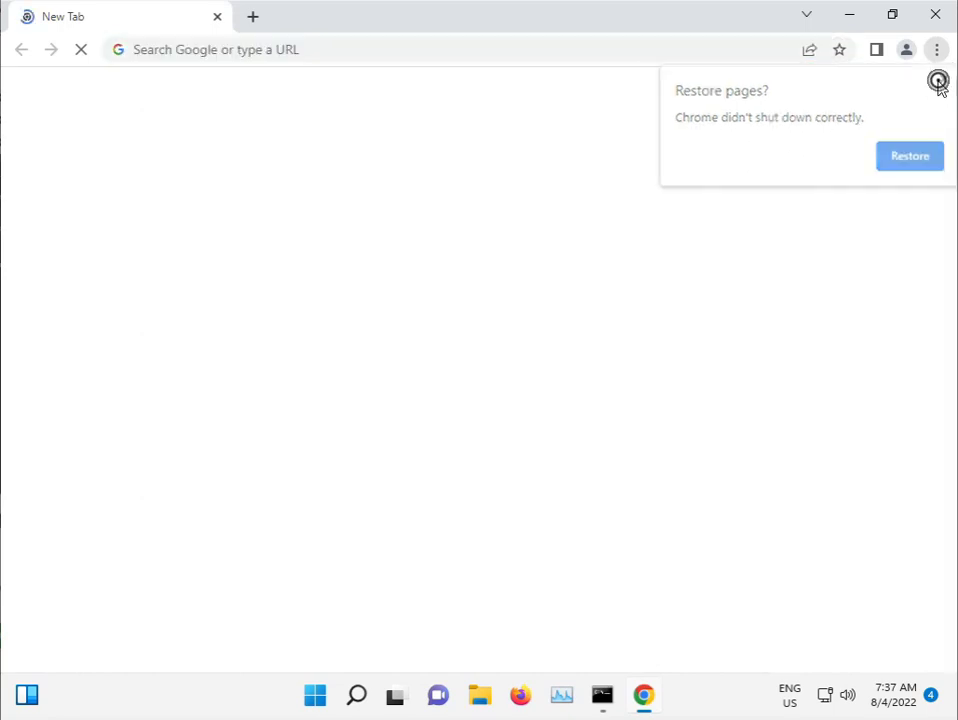
pyautogui.click(404, 49)
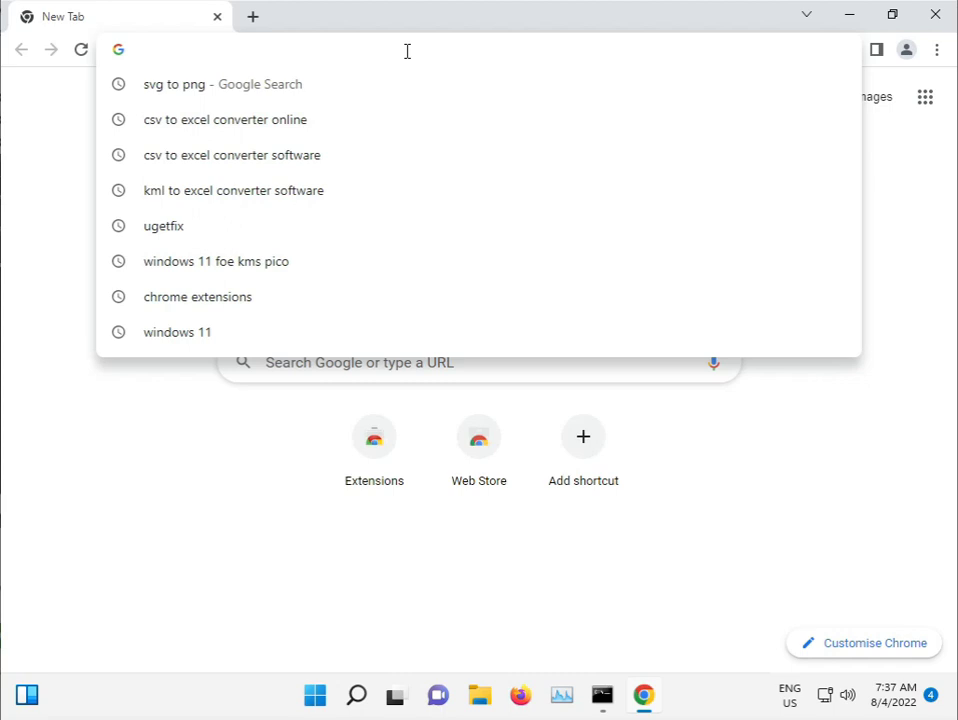
pyautogui.write('.net')
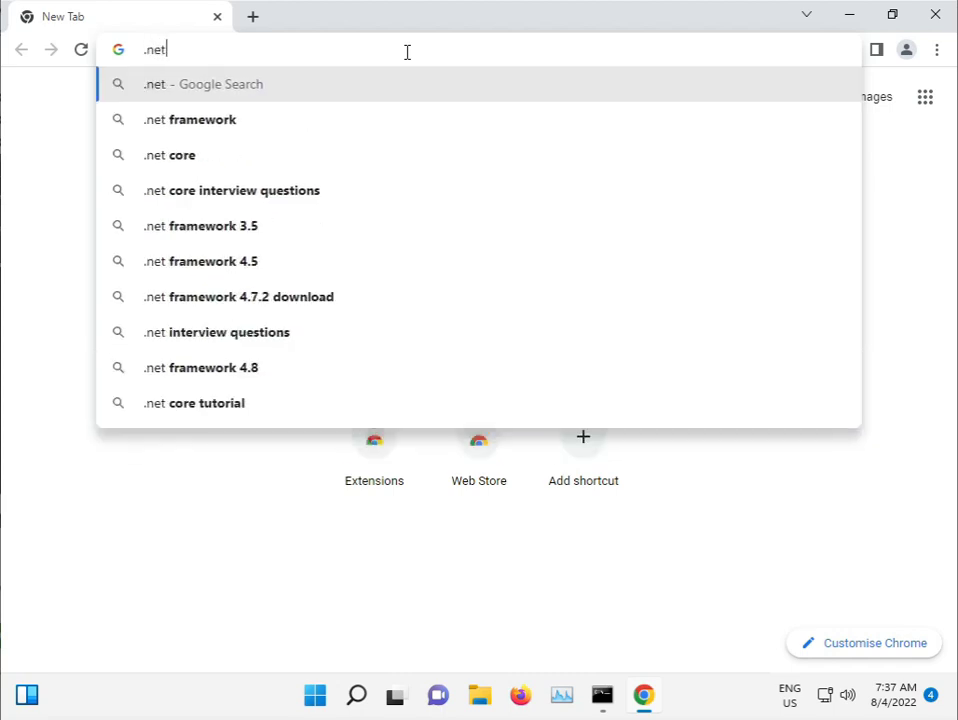
pyautogui.press('Down')
pyautogui.press('End')
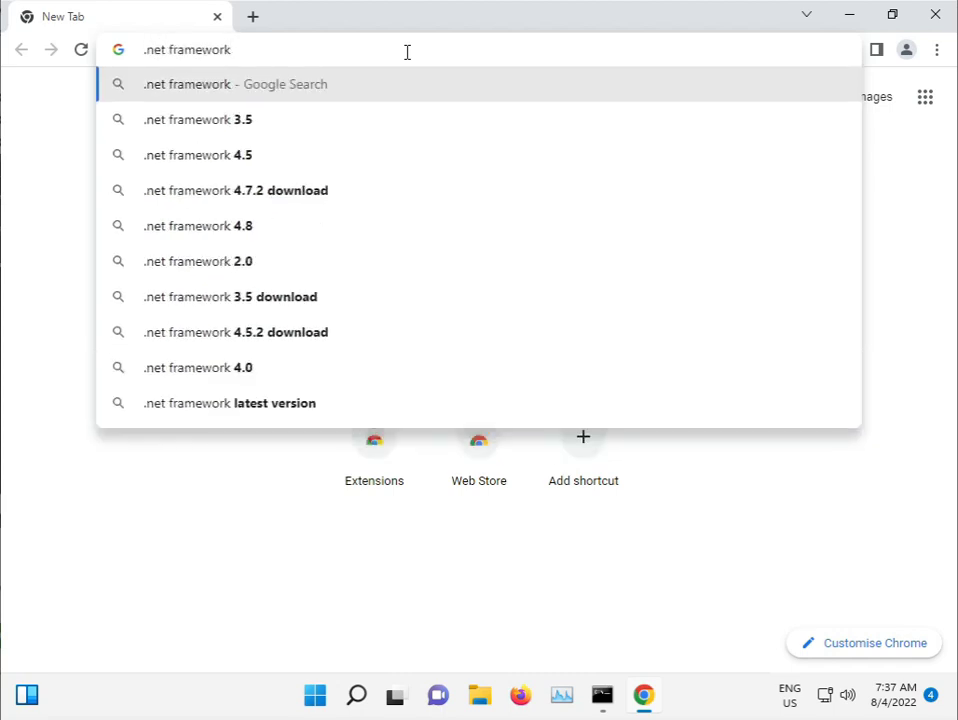
pyautogui.write('repai')
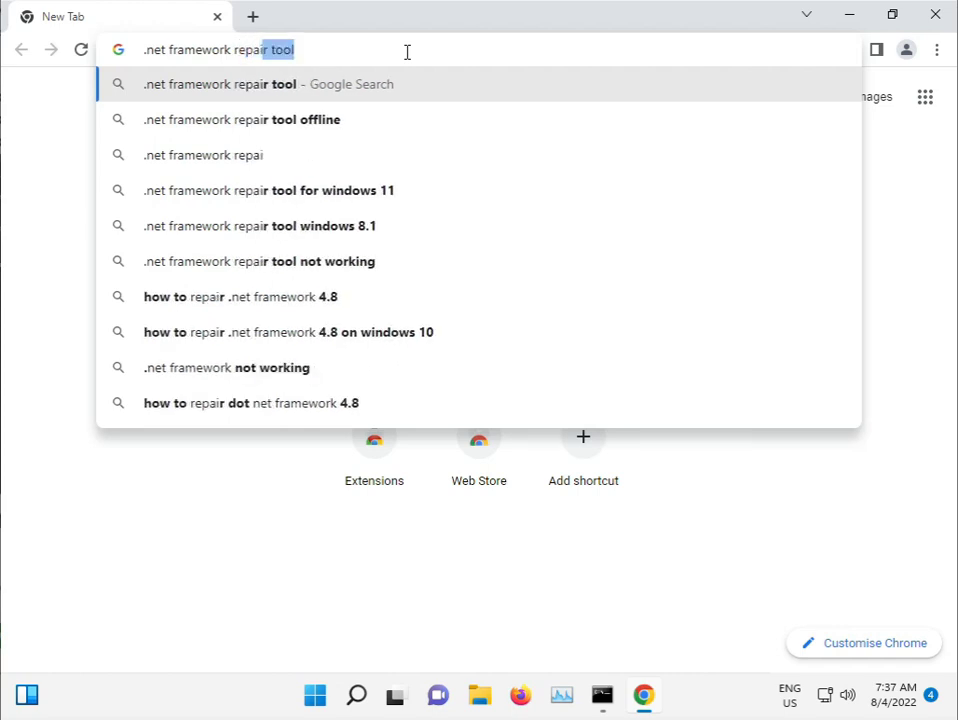
pyautogui.press('Down')
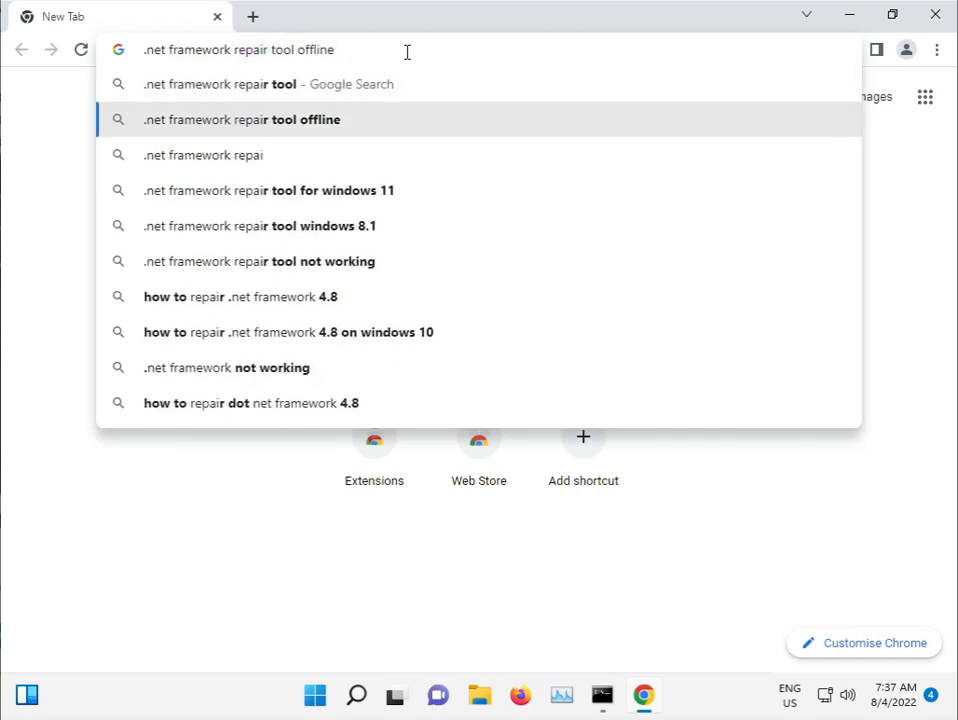
pyautogui.press('Return')
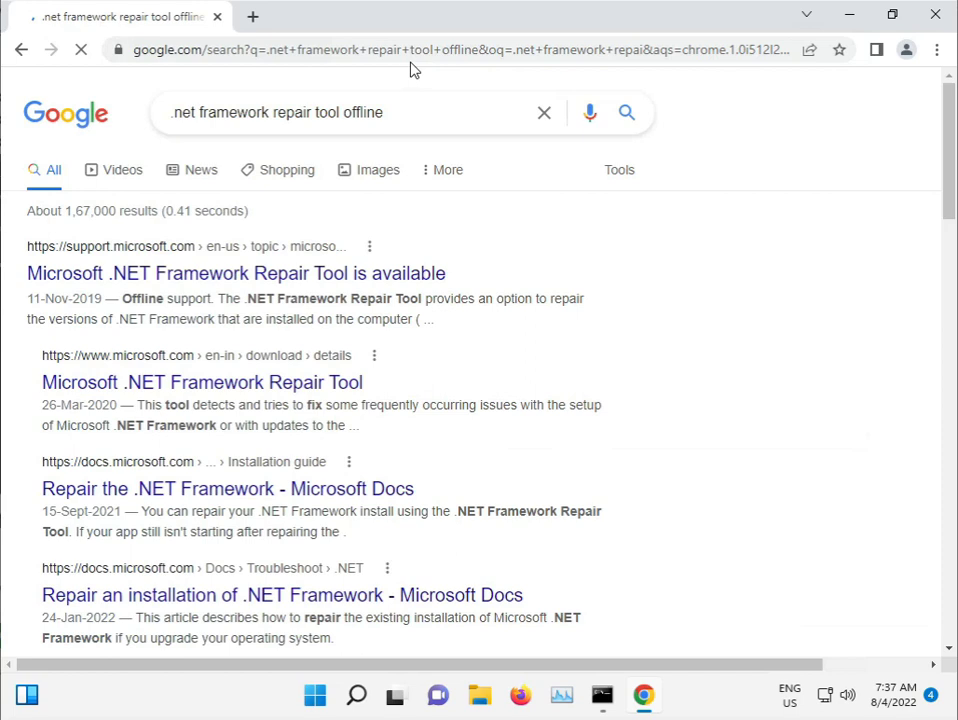
# - Open Microsoft's .NET Framework Repair Tool support article and read through it
pyautogui.click(172, 261)
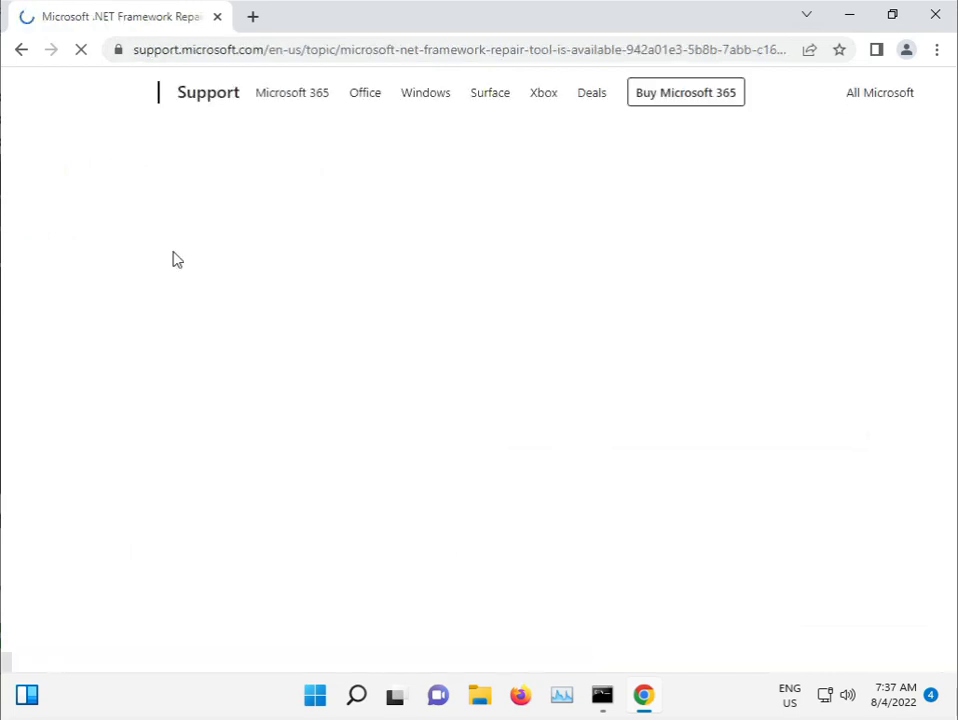
pyautogui.scroll(-5, 359, 453)
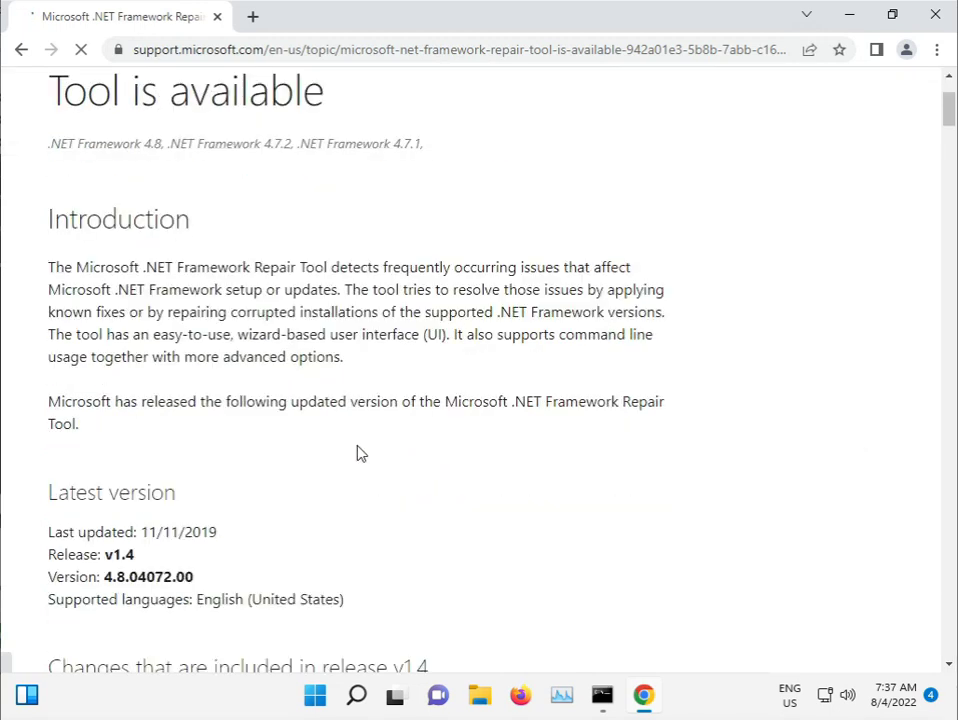
pyautogui.scroll(-6, 359, 453)
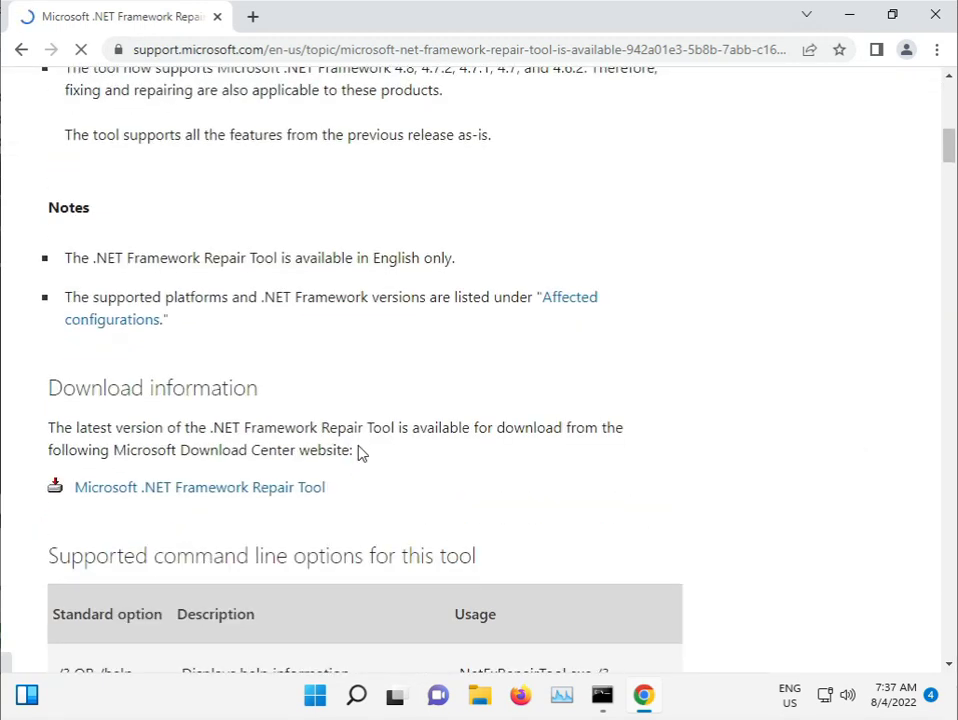
pyautogui.scroll(-7, 359, 453)
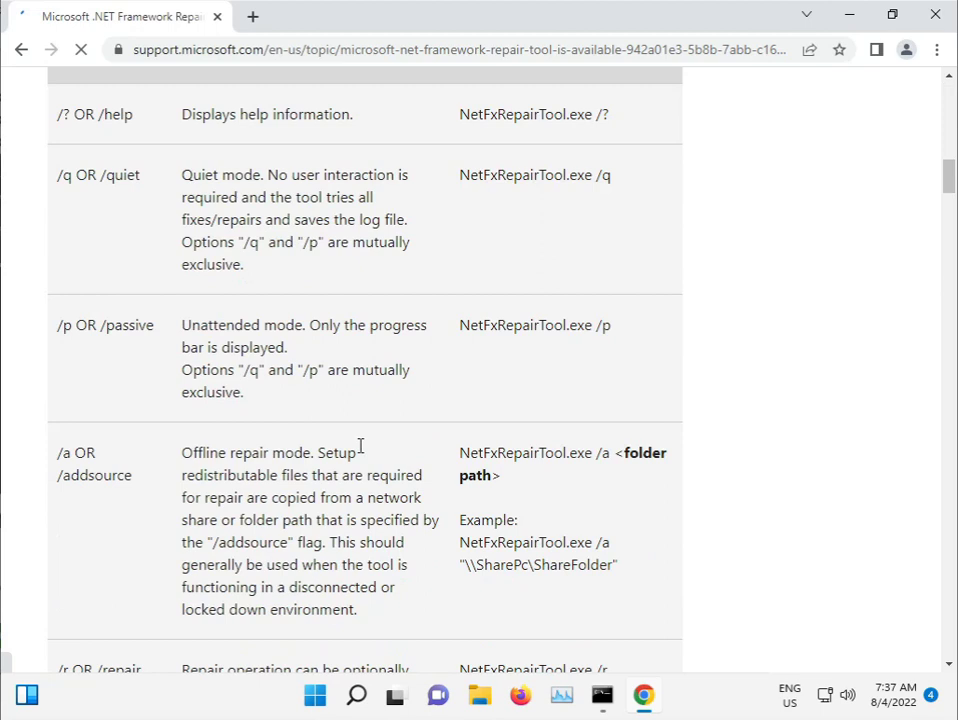
pyautogui.scroll(-8, 361, 453)
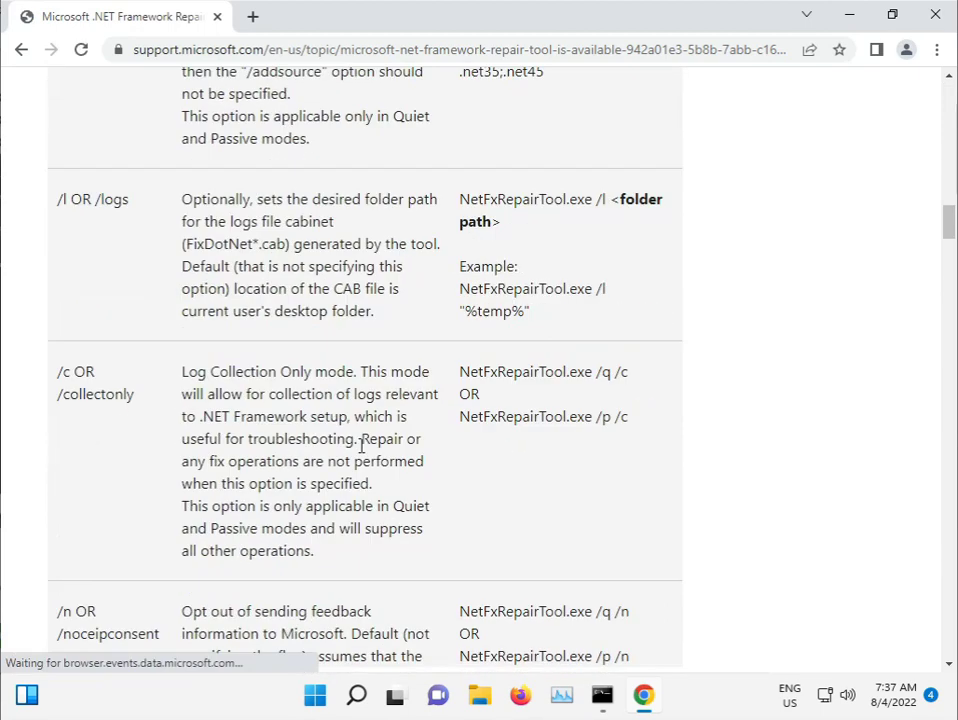
pyautogui.scroll(-6, 363, 453)
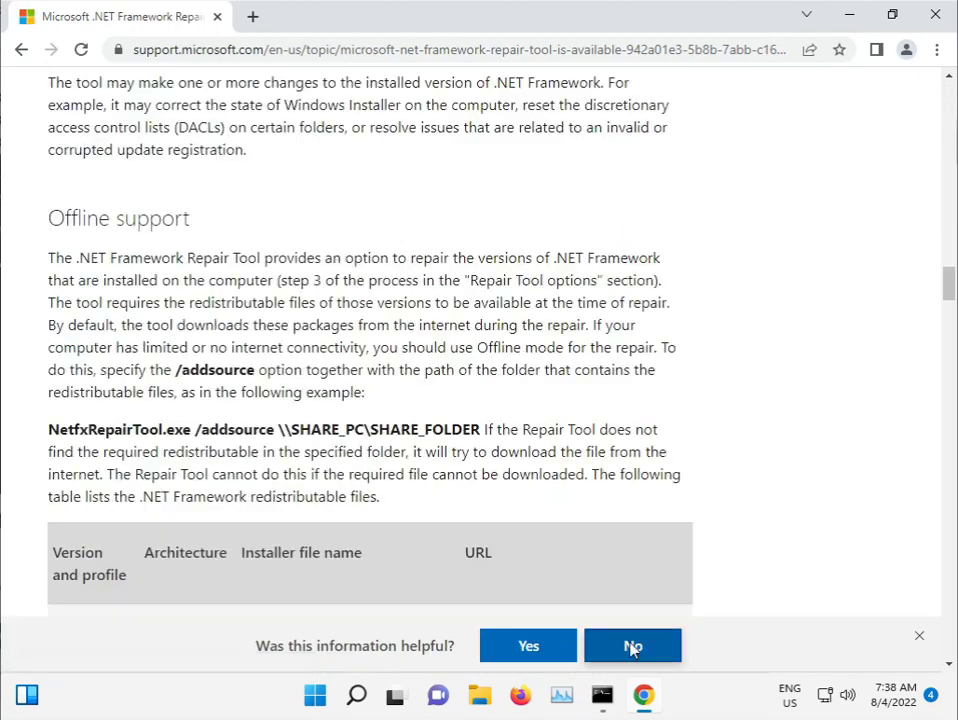
pyautogui.scroll(20, 479, 340)
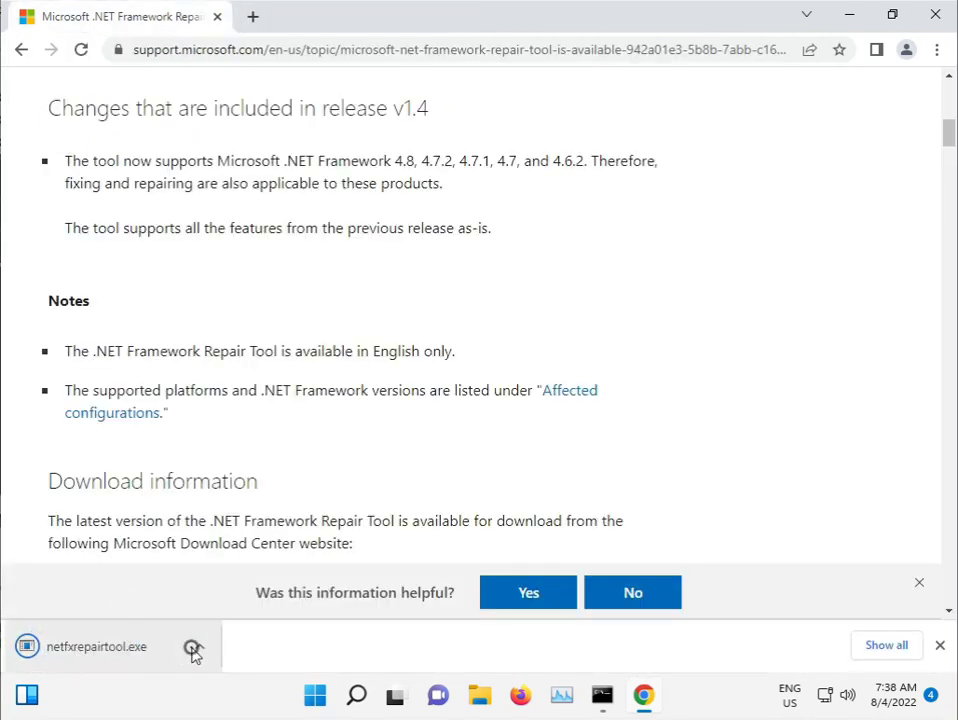
# - Run the downloaded netfxrepairtool.exe as administrator and accept its license terms
pyautogui.click(195, 646)
pyautogui.click(246, 524)
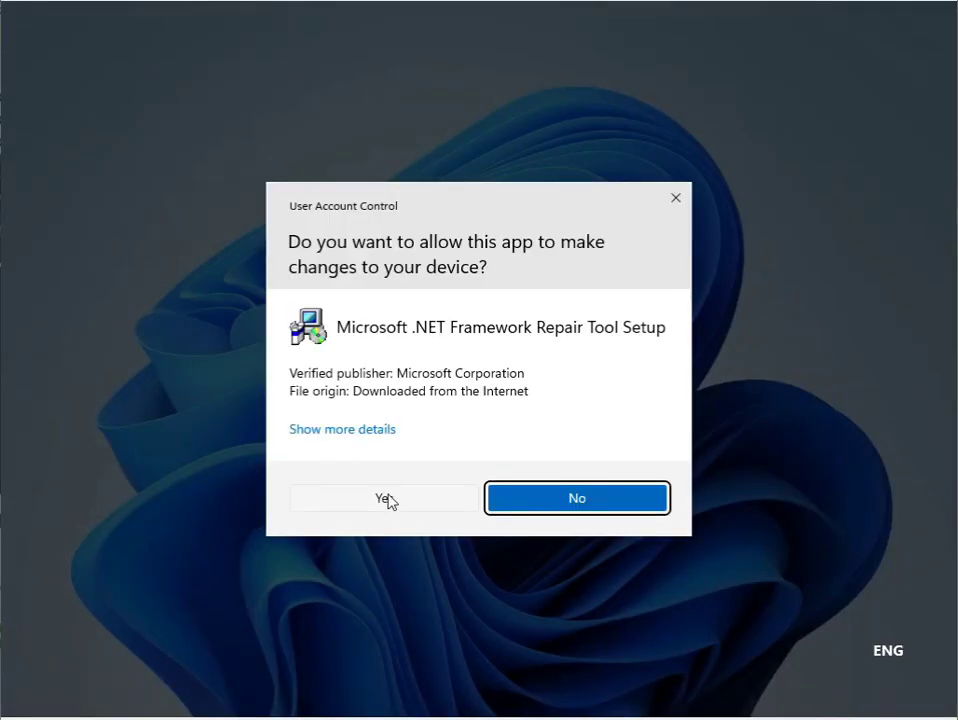
pyautogui.click(386, 499)
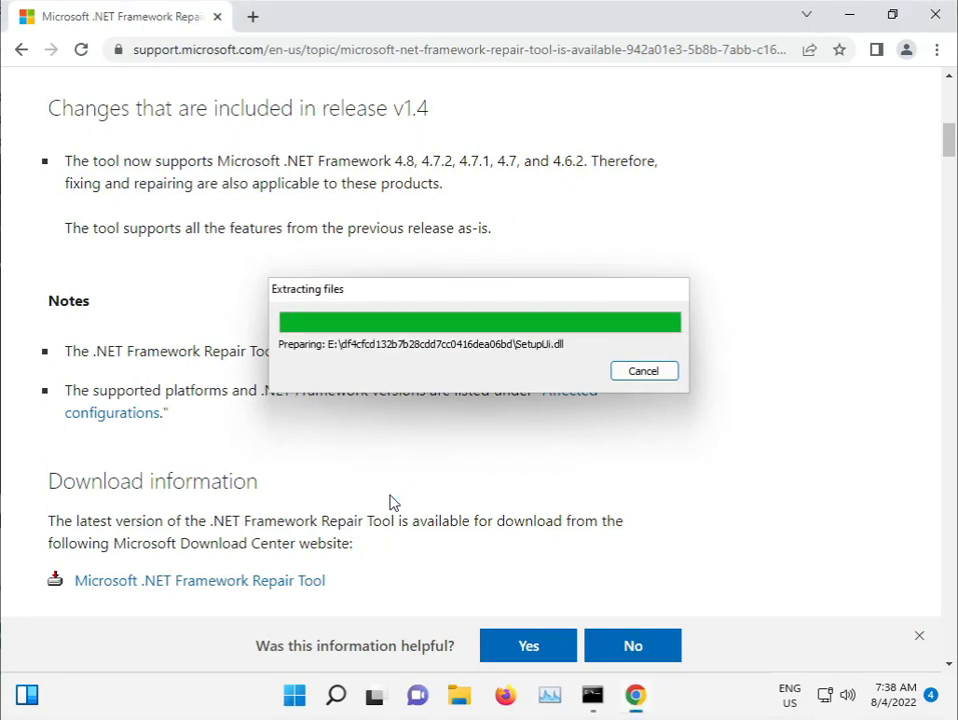
pyautogui.click(373, 485)
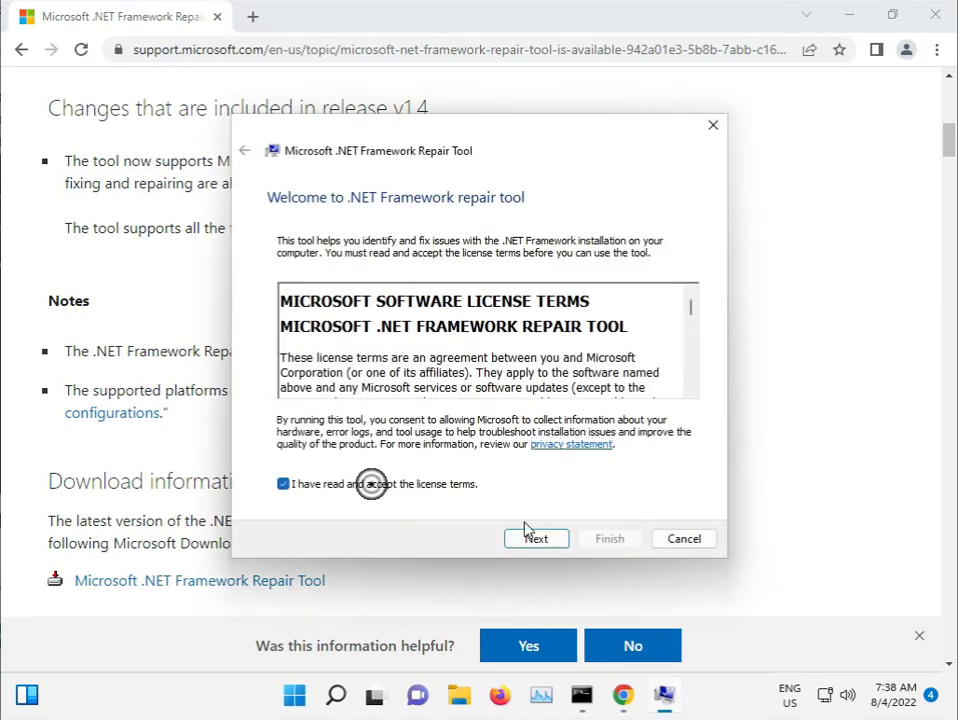
# - Let the repair tool check the computer, apply recommended changes, and finish
pyautogui.click(553, 539)
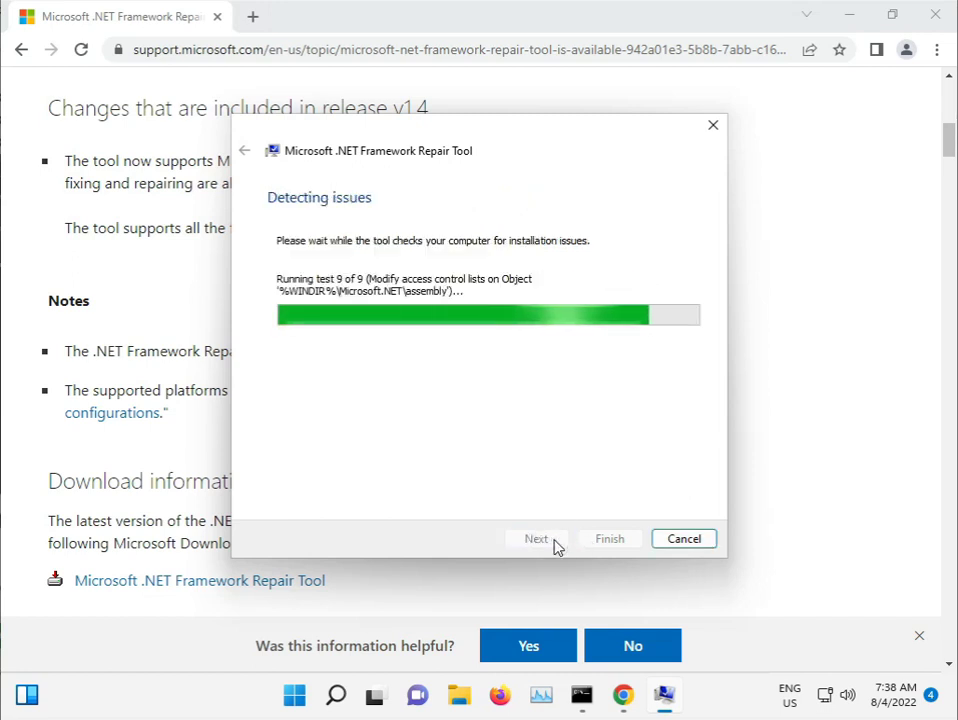
pyautogui.click(538, 539)
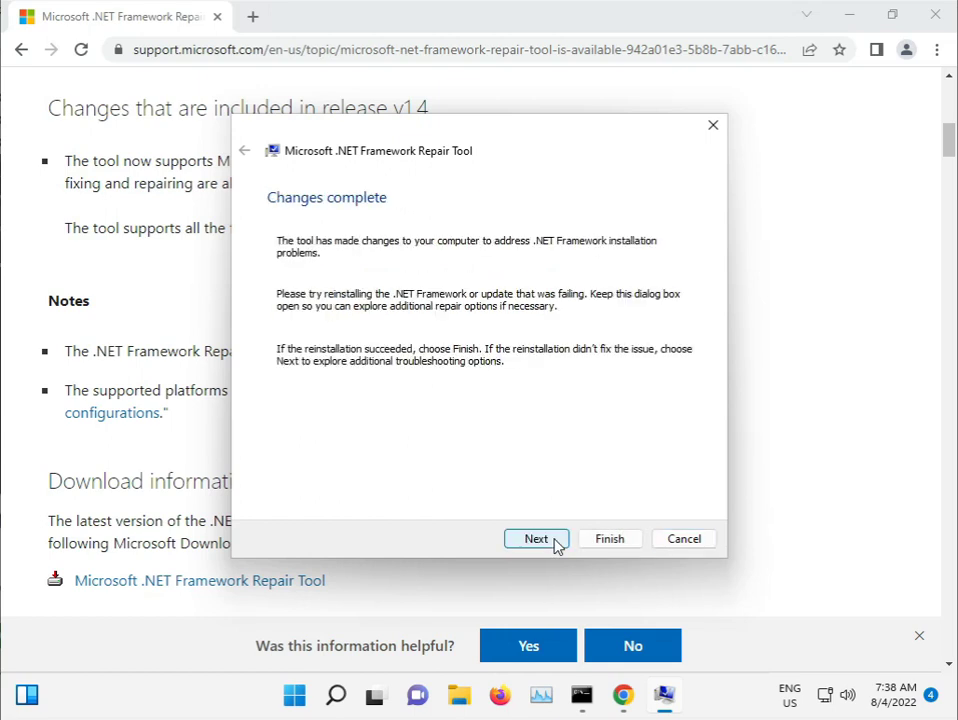
pyautogui.click(540, 540)
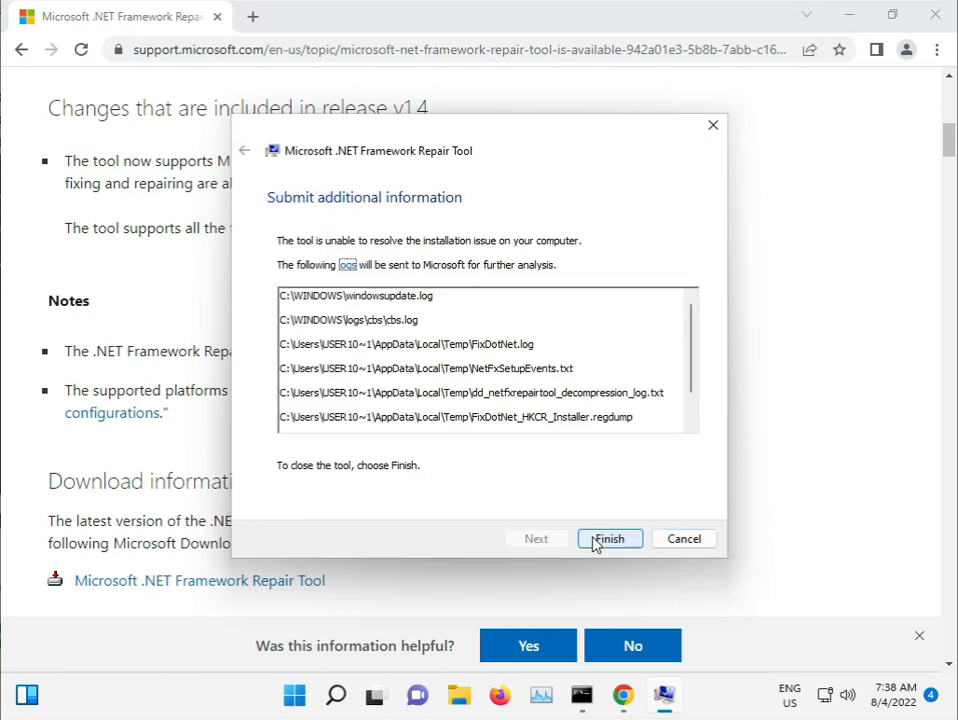
pyautogui.click(595, 542)
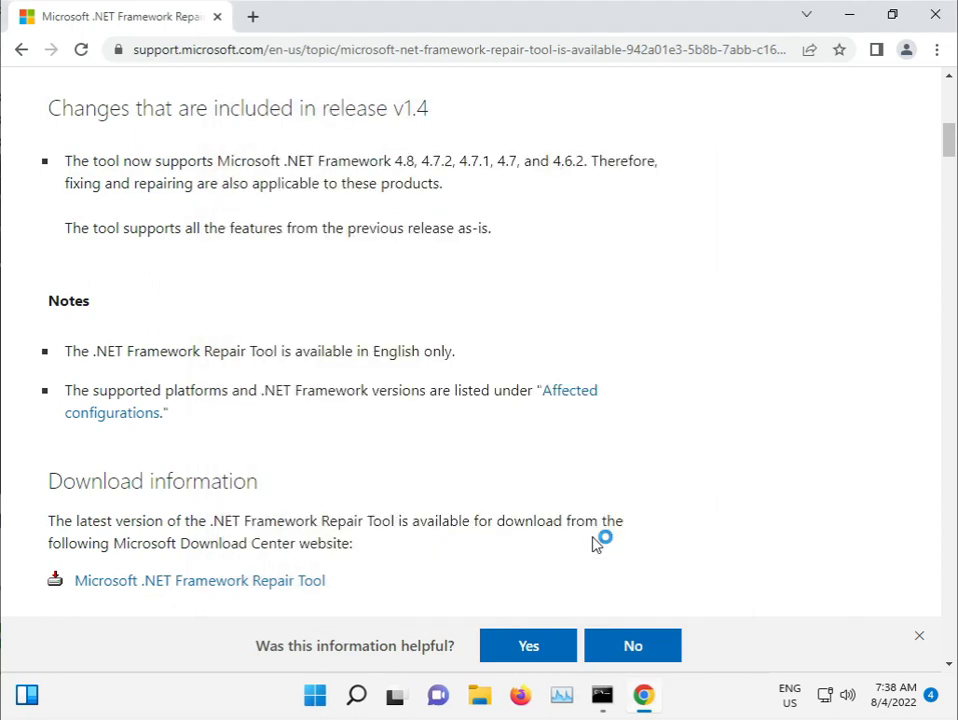
# - Minimize Chrome to the desktop, opening and closing the Start menu twice
pyautogui.click(850, 13)
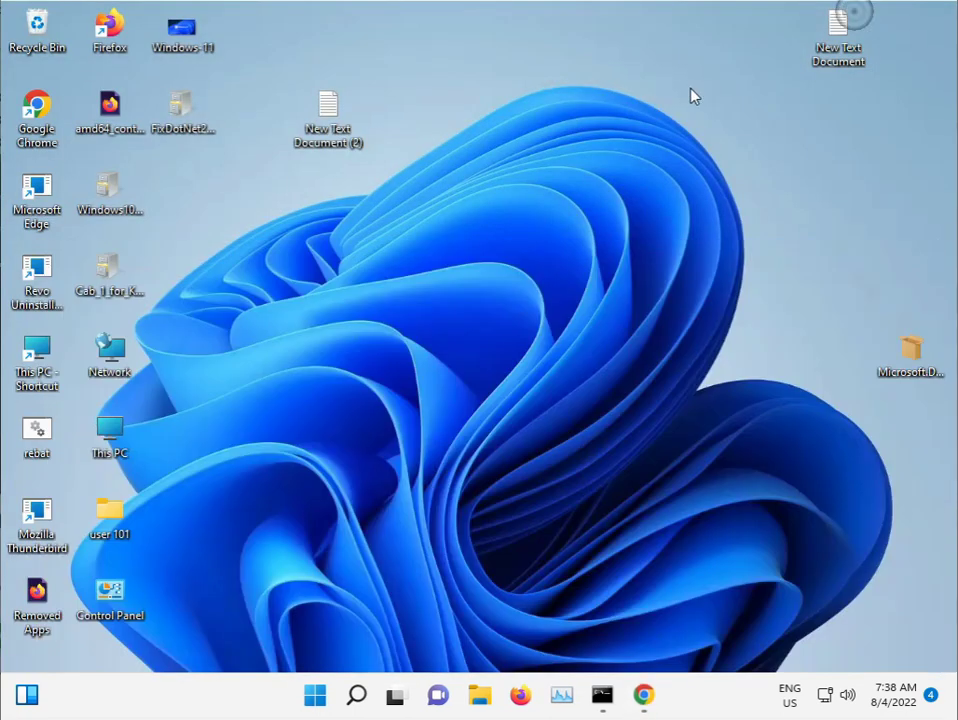
pyautogui.click(316, 704)
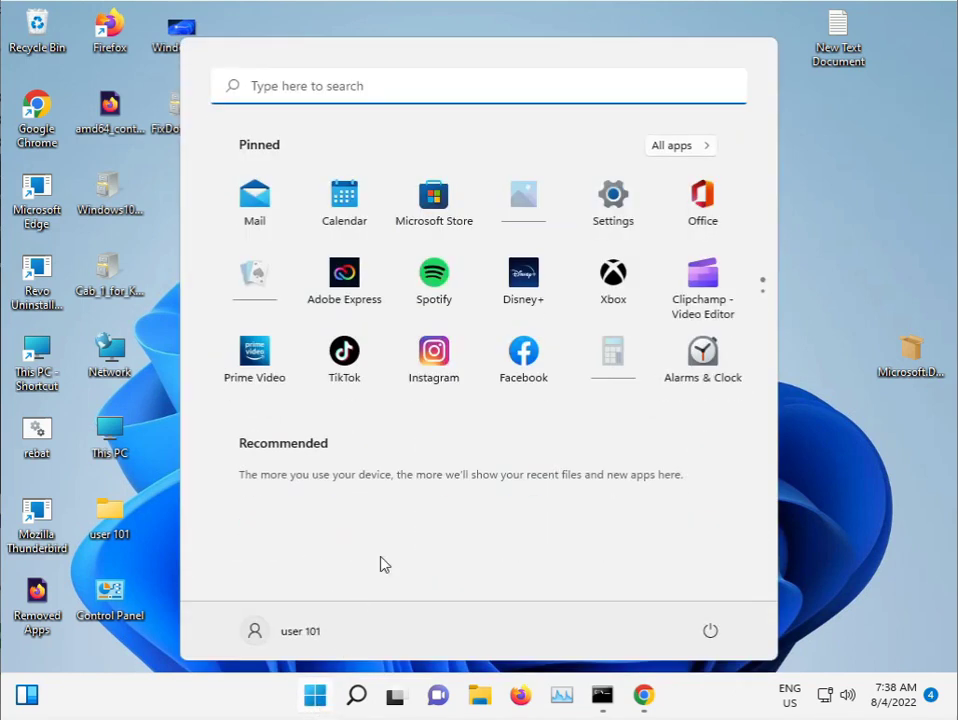
pyautogui.click(783, 448)
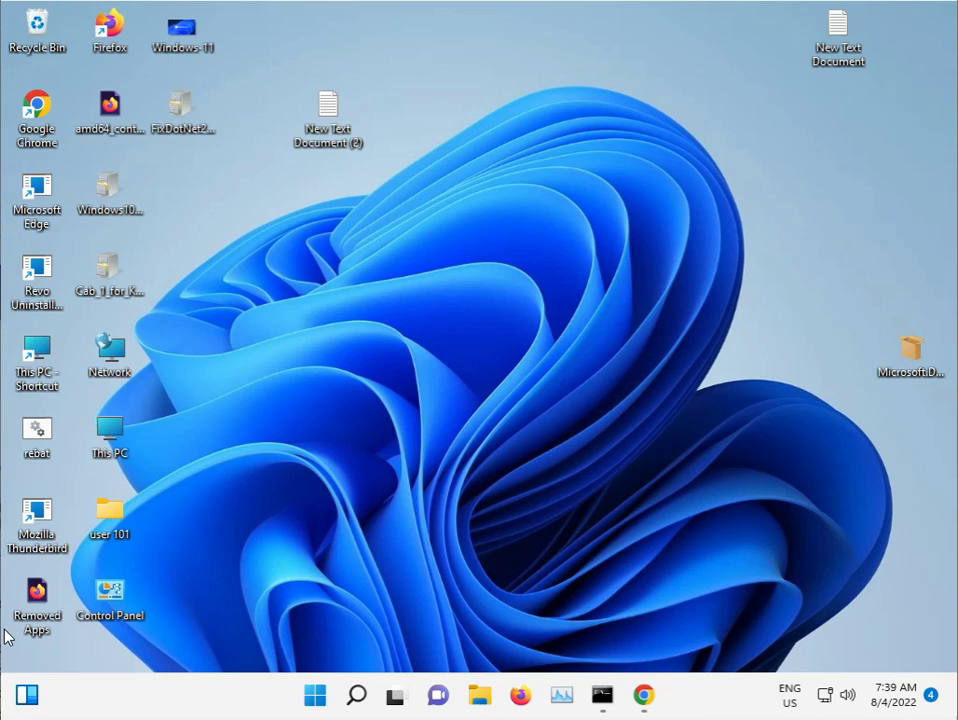
pyautogui.click(314, 697)
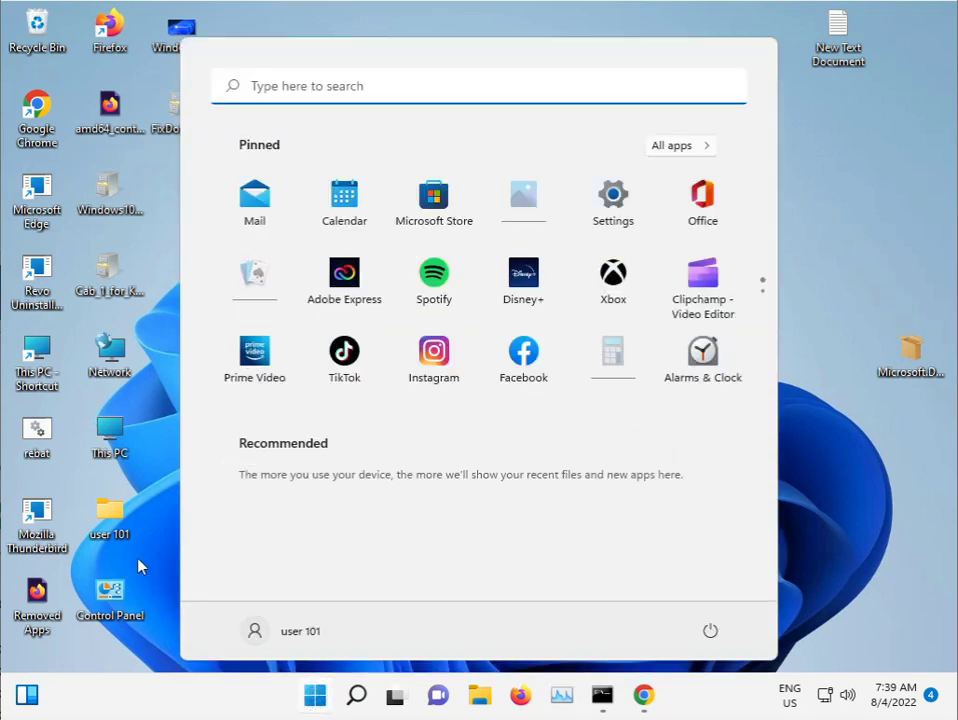
pyautogui.click(143, 561)
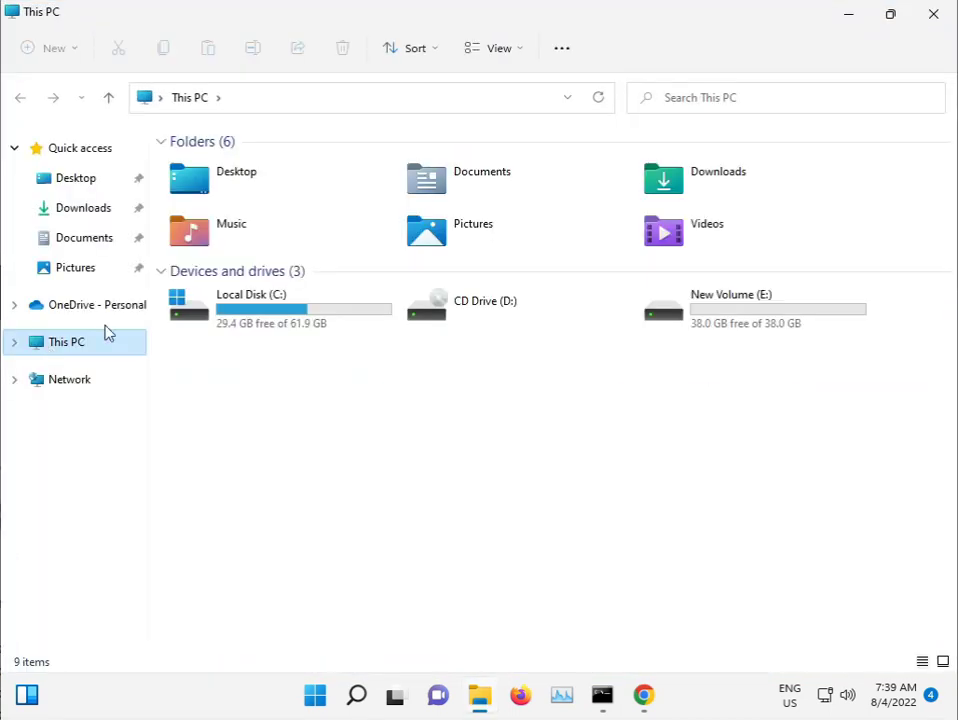
# - Browse to C:\Windows\System32\catroot2 and select all its contents
pyautogui.doubleClick(300, 324)
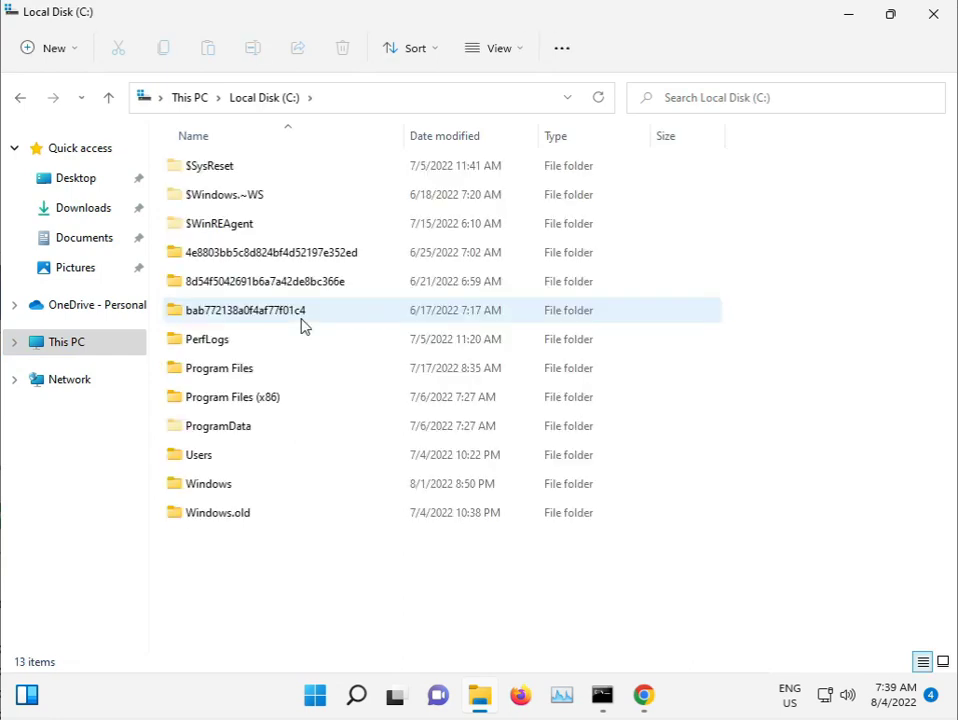
pyautogui.doubleClick(235, 489)
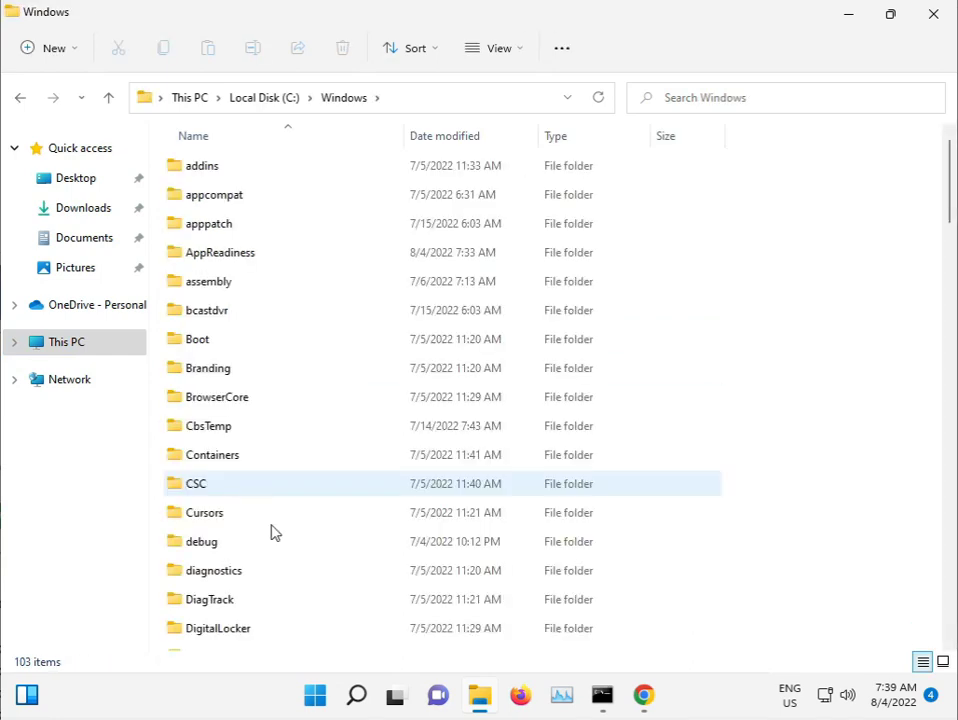
pyautogui.scroll(-6, 270, 505)
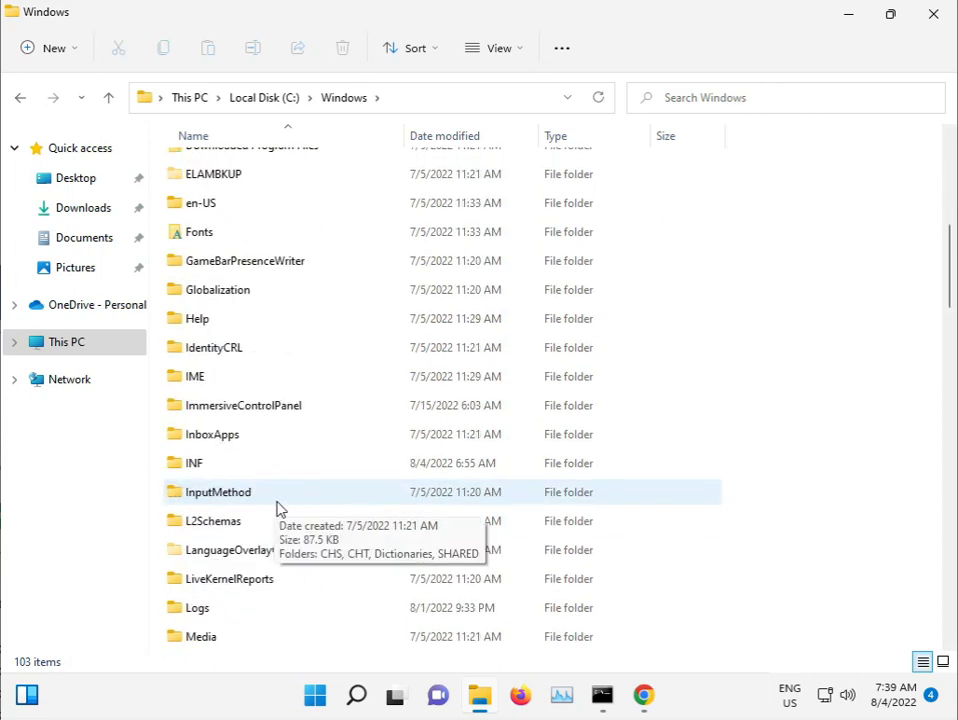
pyautogui.scroll(-5, 280, 510)
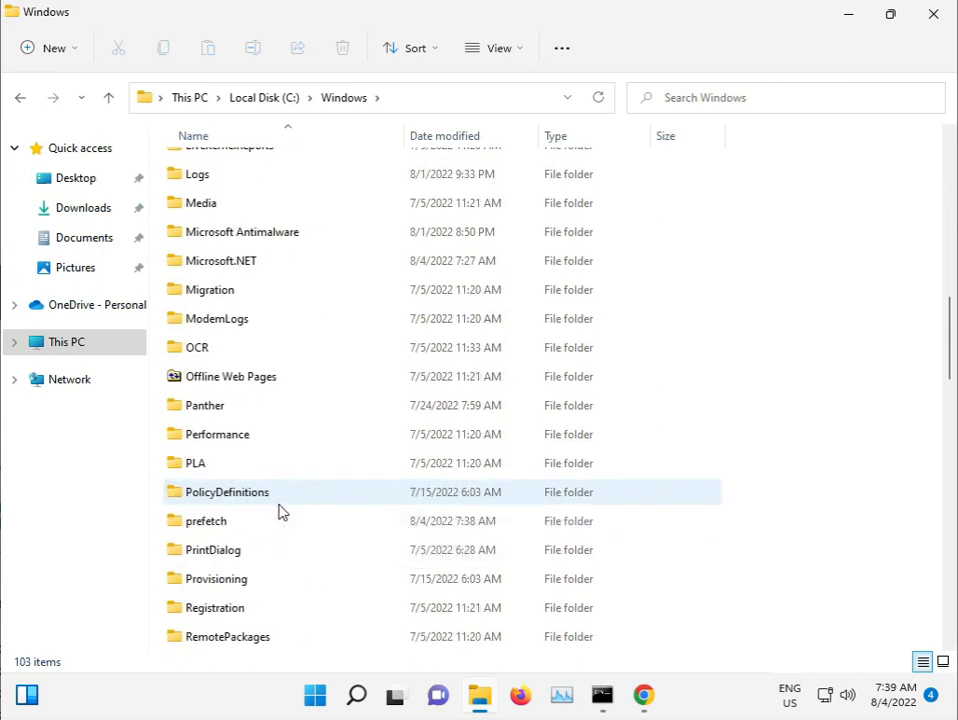
pyautogui.scroll(-9, 281, 511)
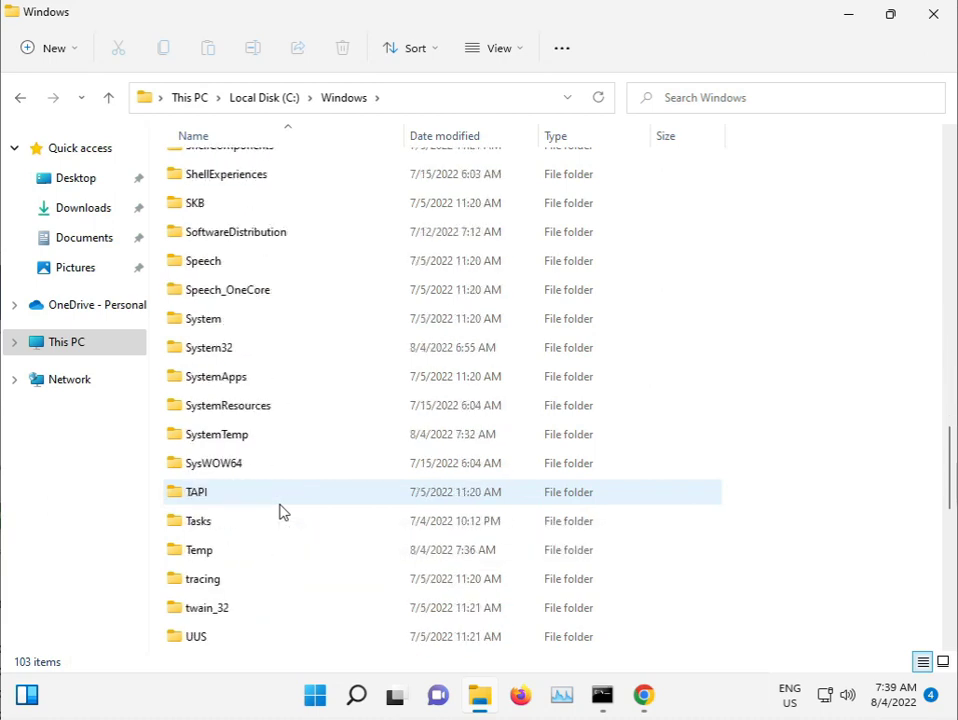
pyautogui.doubleClick(221, 349)
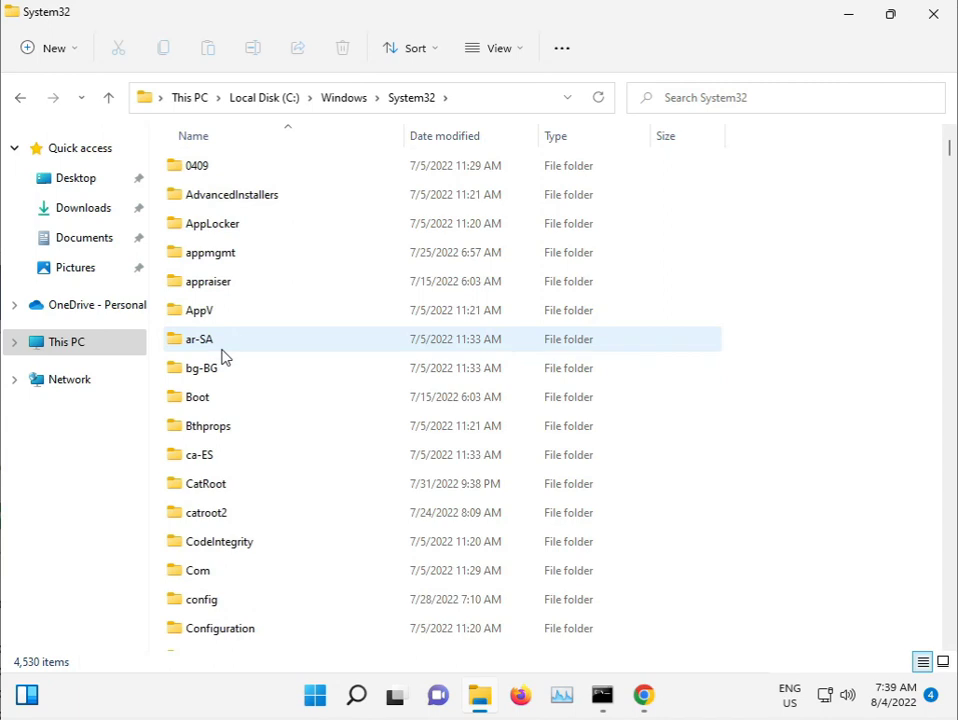
pyautogui.doubleClick(240, 508)
pyautogui.moveTo(244, 443); pyautogui.dragTo(257, 170)
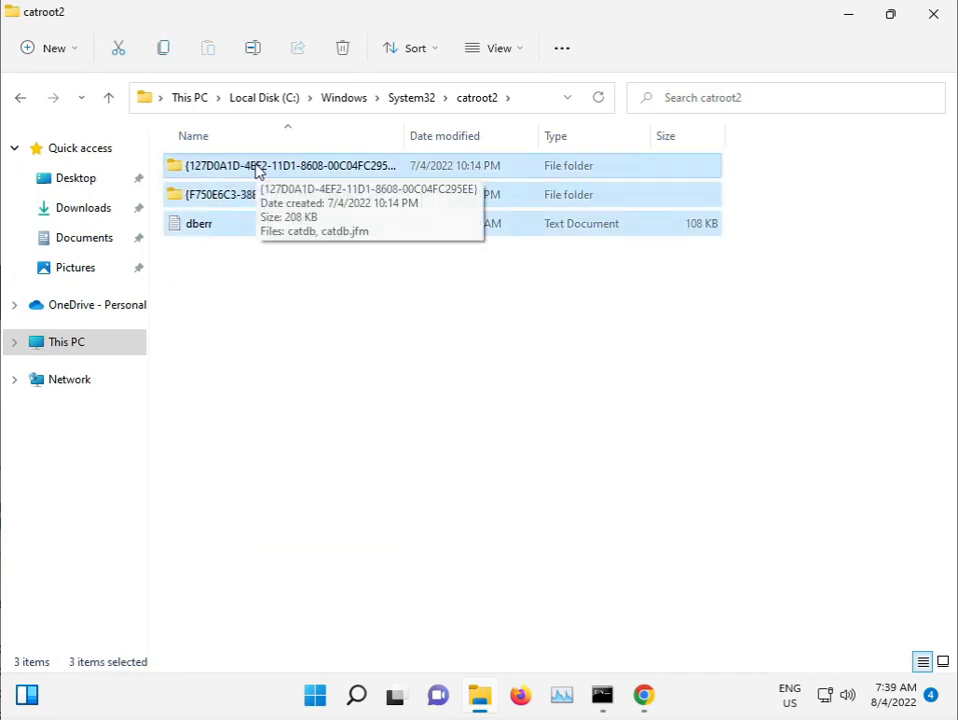
# - Permanently delete the catroot2 contents, granting admin permission and skipping all in-use files
pyautogui.hotkey('shift', 'Delete')
pyautogui.press('Return')
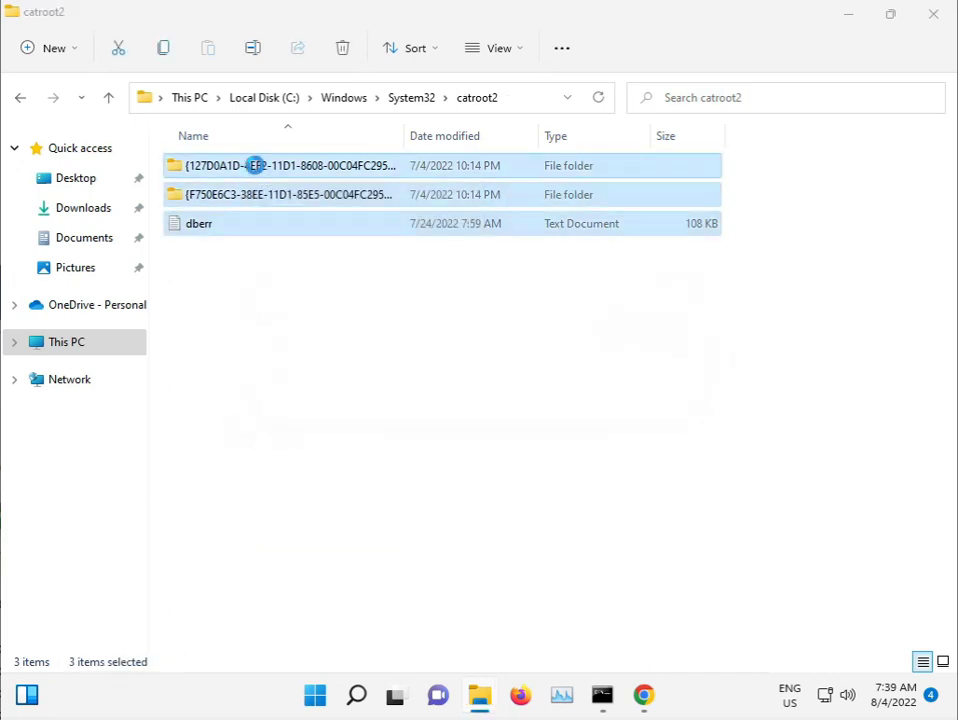
pyautogui.click(252, 224)
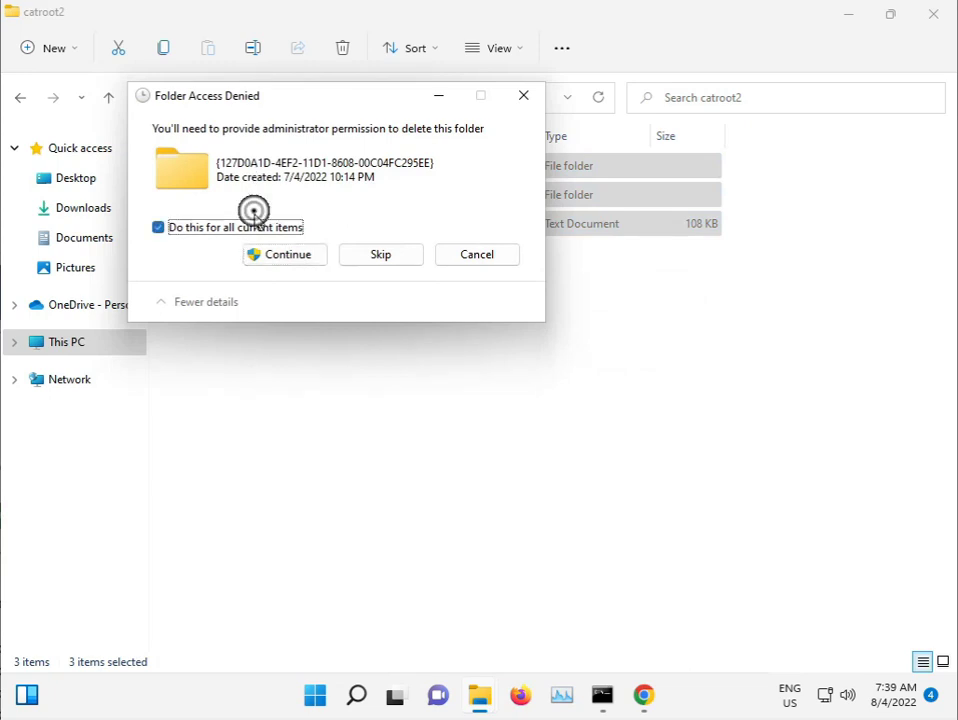
pyautogui.click(294, 254)
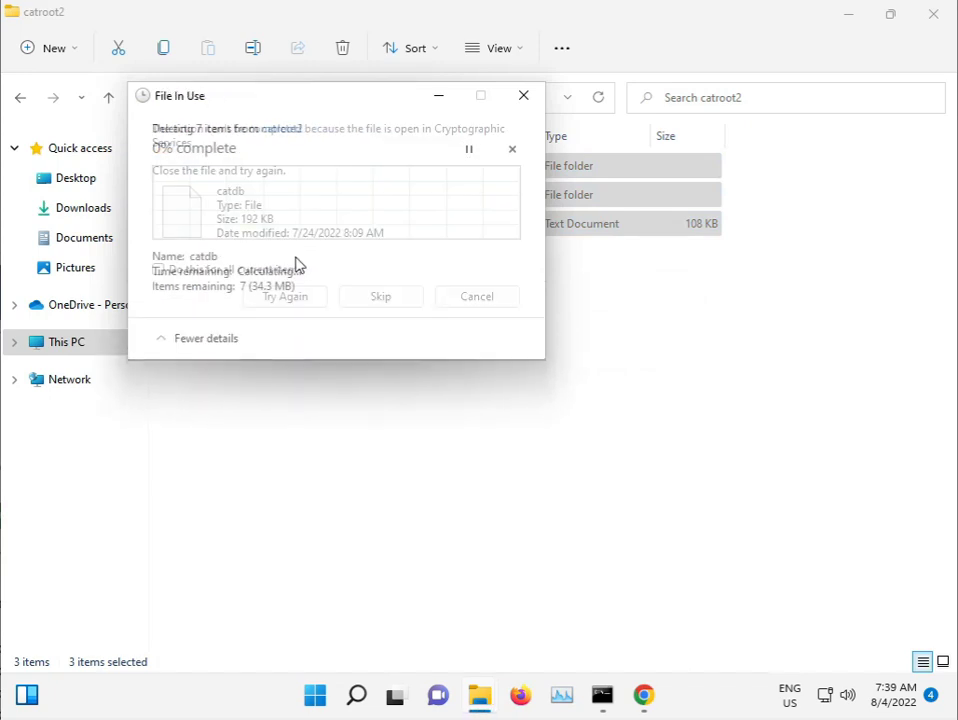
pyautogui.click(360, 297)
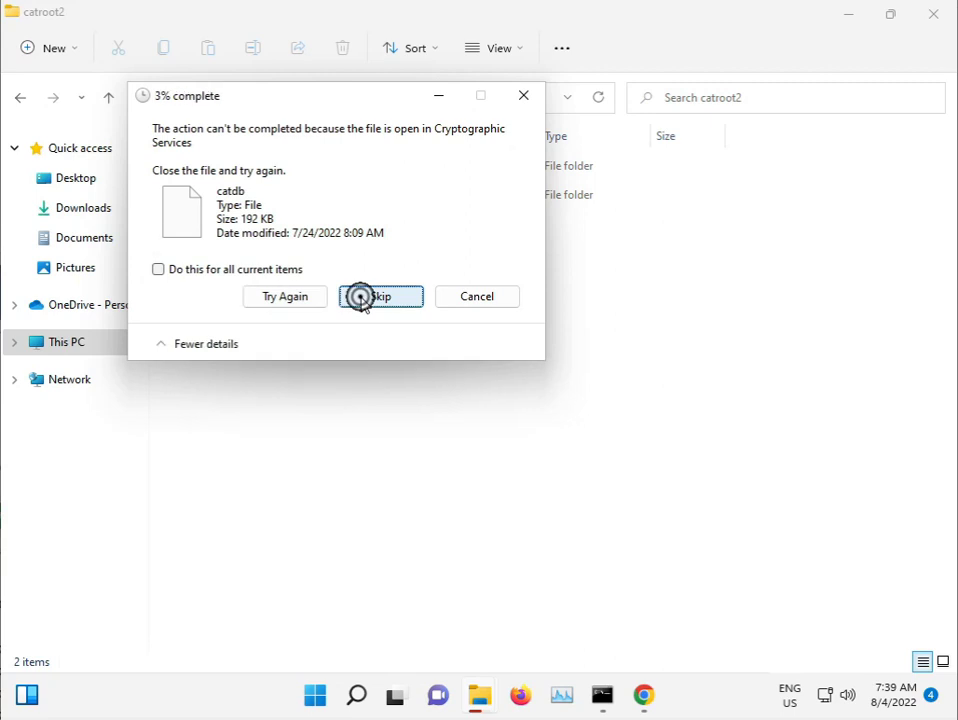
pyautogui.click(260, 270)
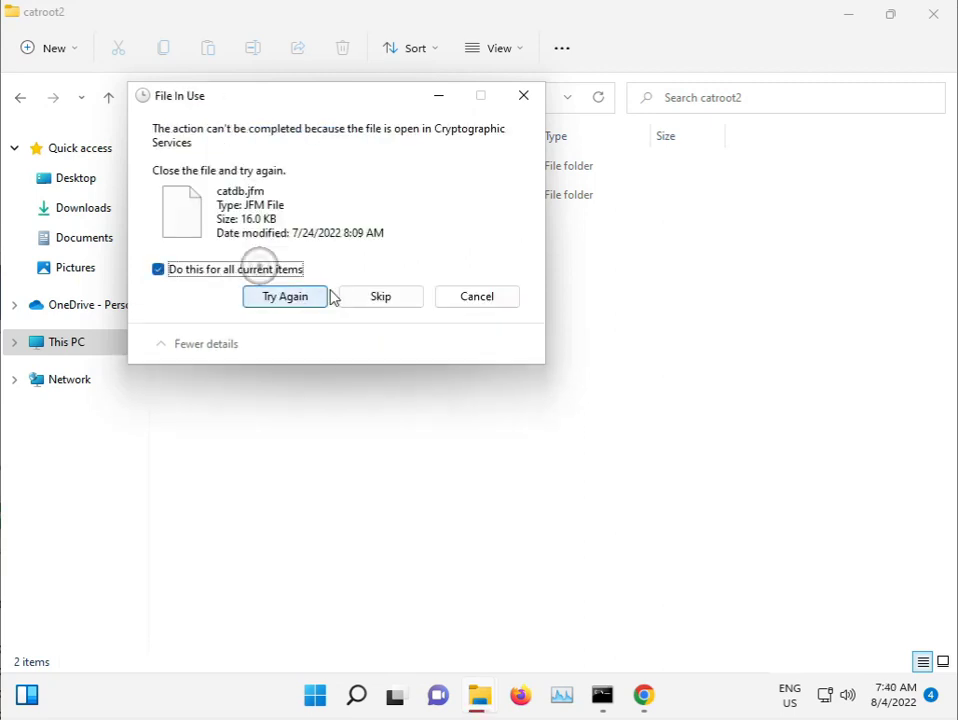
pyautogui.click(360, 298)
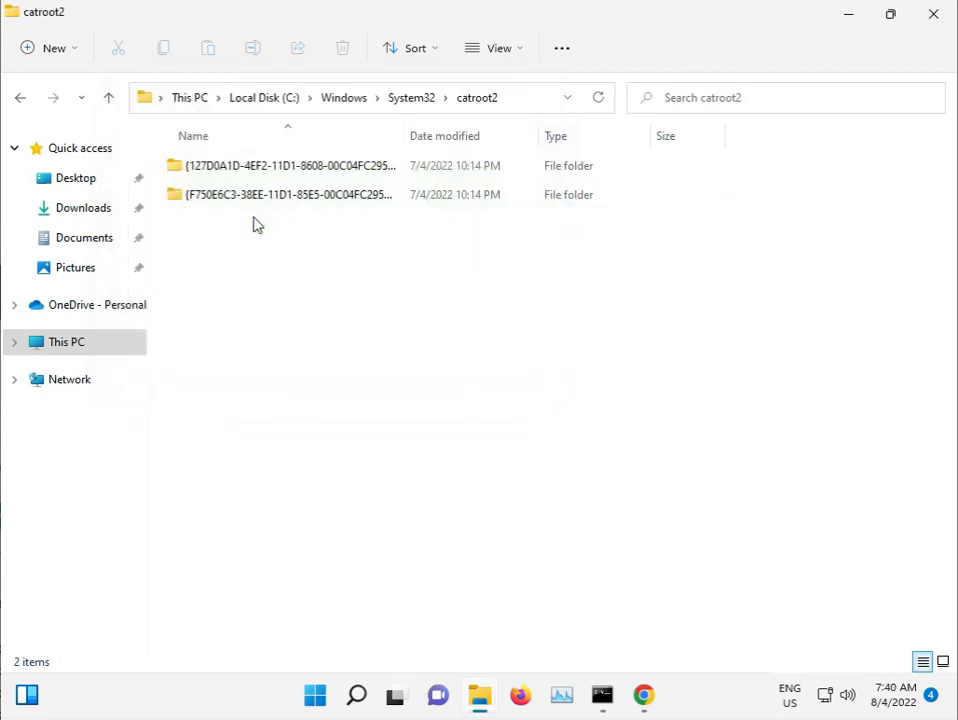
# - Return to the System32 folder and scroll through its file list
pyautogui.click(412, 98)
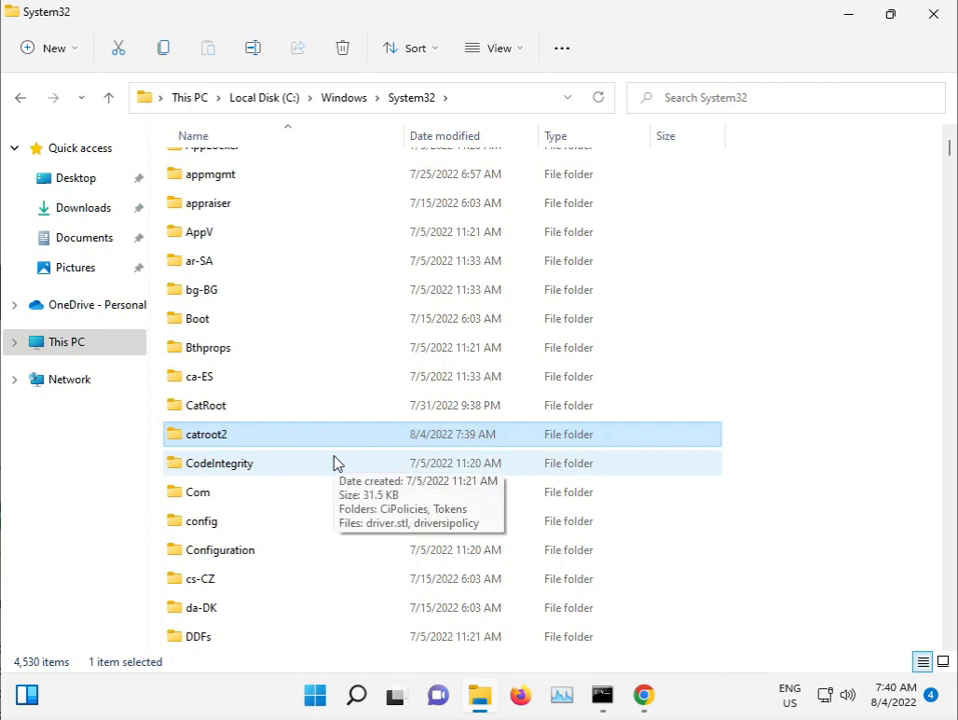
pyautogui.scroll(-1, 336, 463)
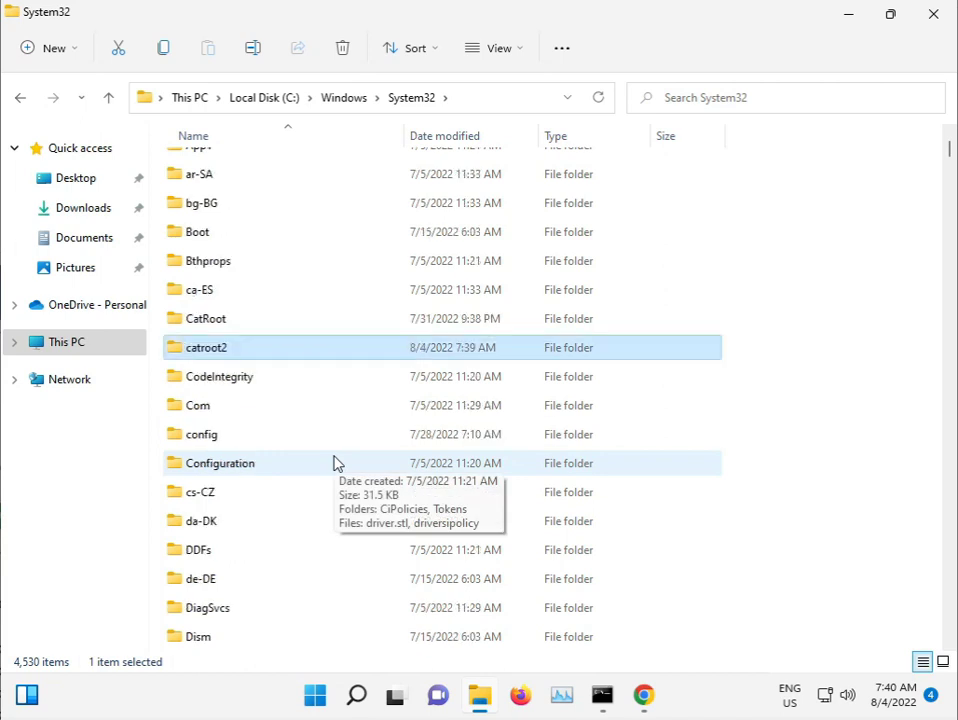
pyautogui.scroll(-18, 336, 463)
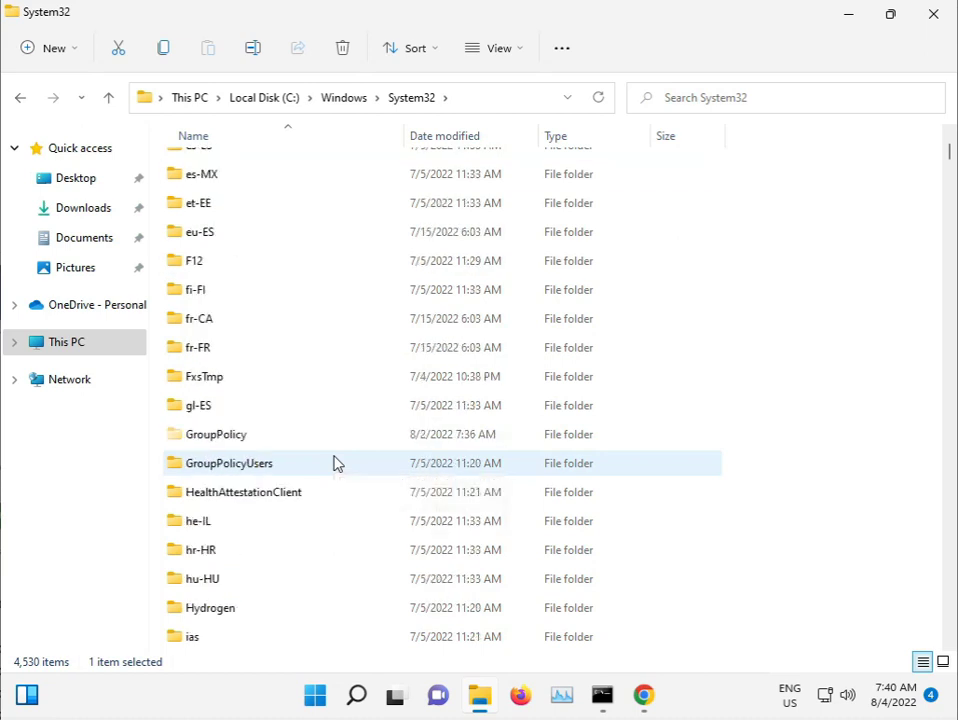
pyautogui.scroll(-9, 336, 463)
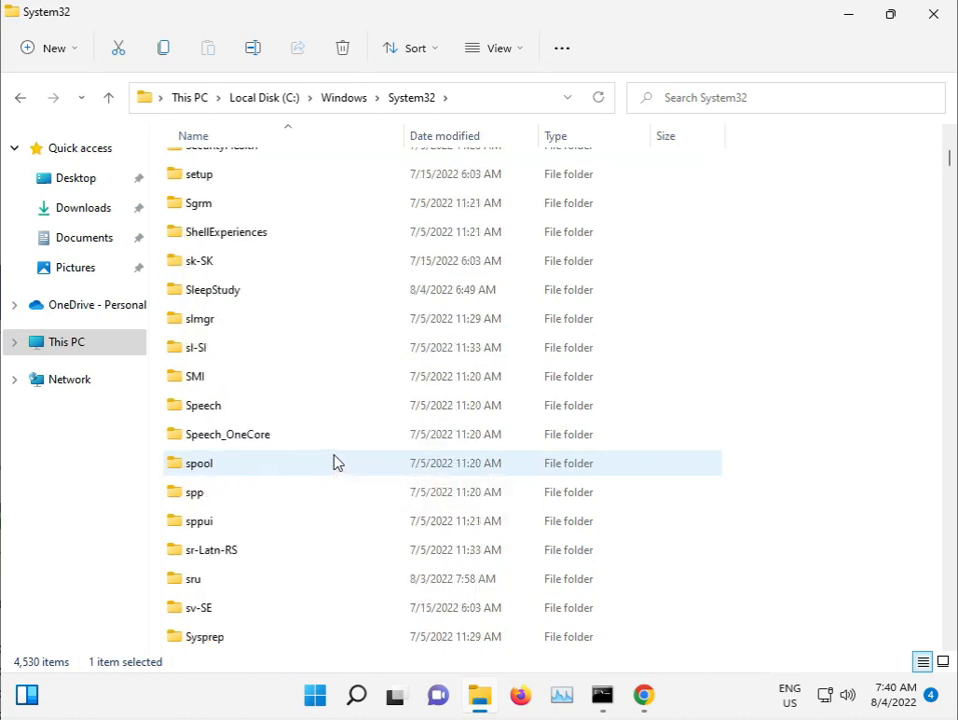
pyautogui.scroll(-2, 336, 463)
pyautogui.scroll(4, 336, 463)
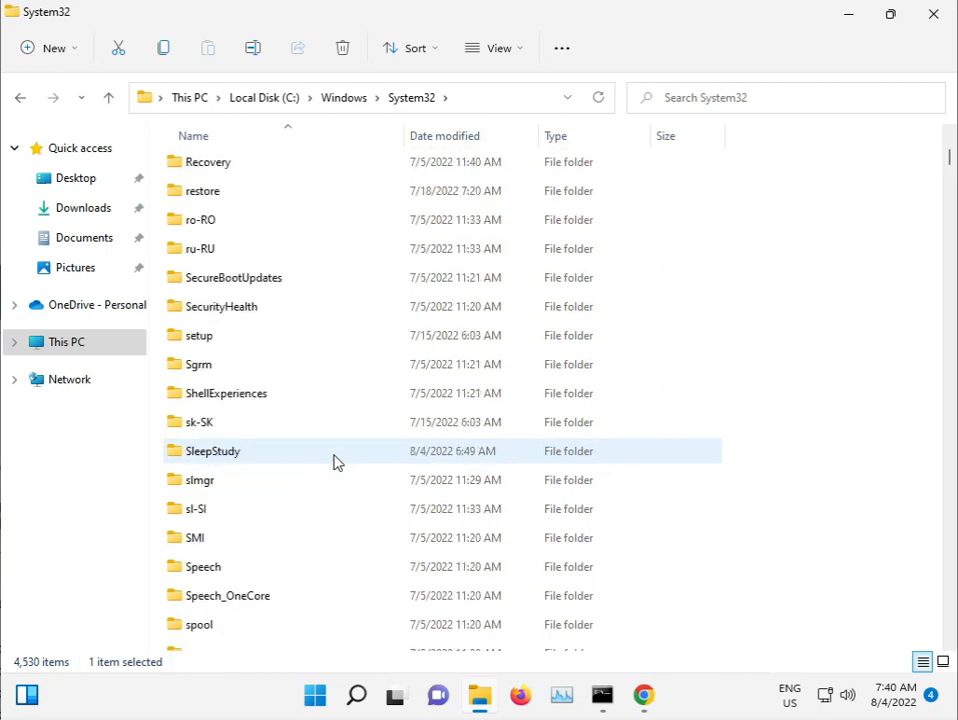
pyautogui.scroll(-1, 336, 463)
# - Search the System32 list for a folder by typing its name
pyautogui.click(332, 462)
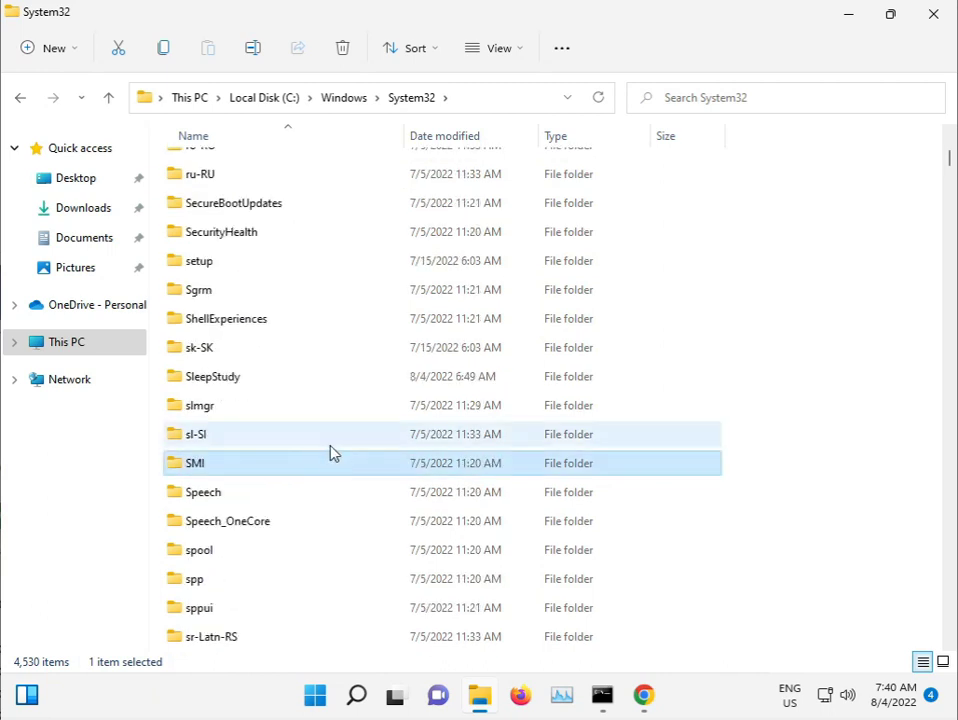
pyautogui.press('d')
pyautogui.press('3')
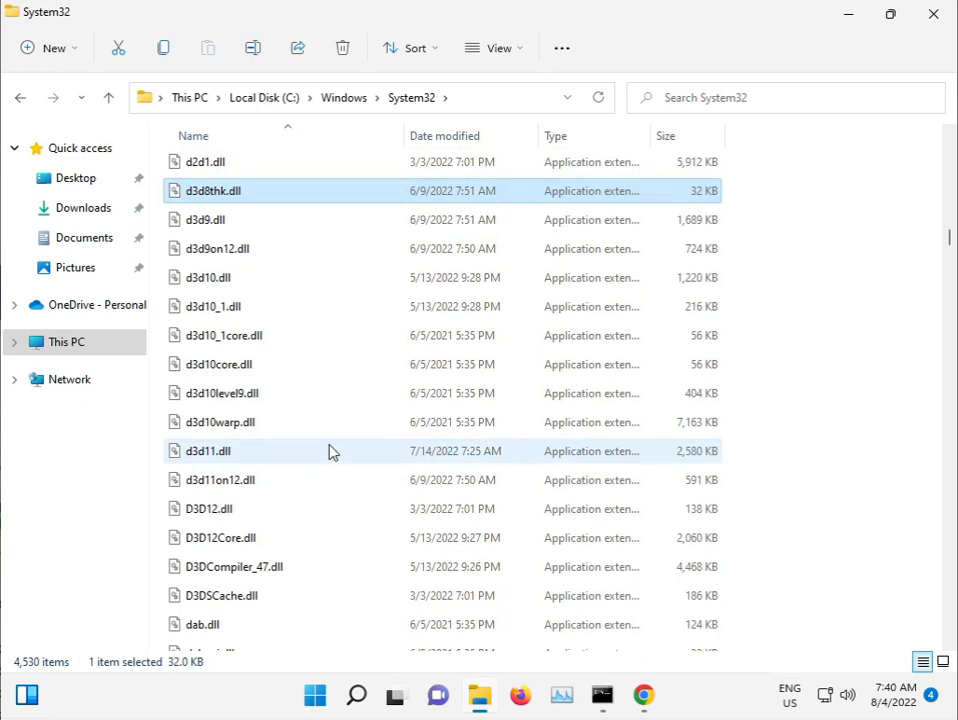
pyautogui.press('s')
pyautogui.press('a')
pyautogui.press('Down')
pyautogui.press('Down')
pyautogui.press('Down')
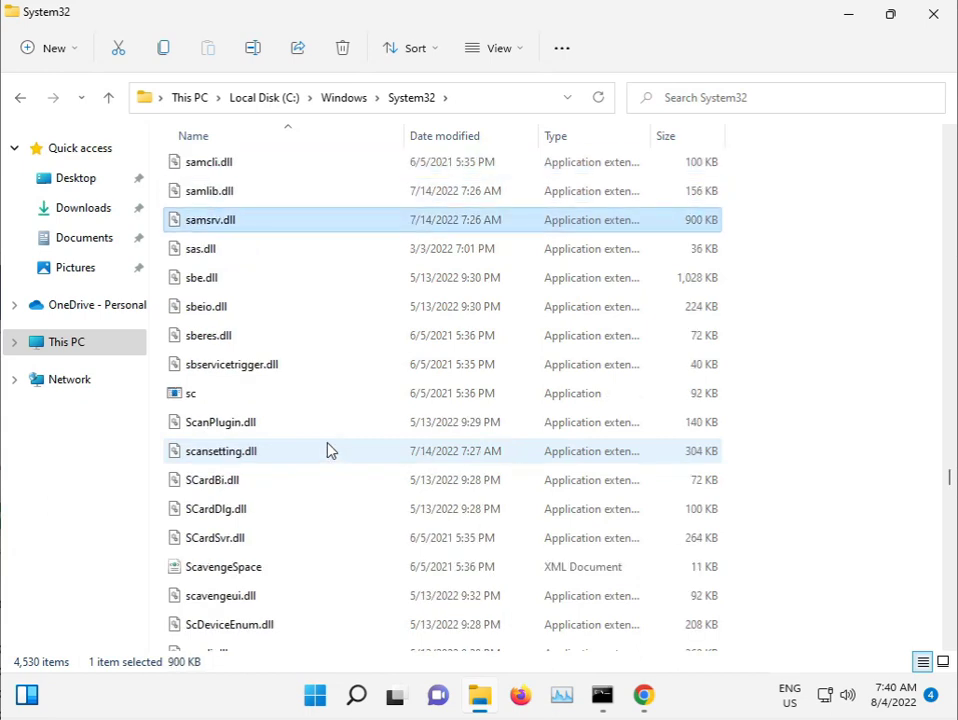
pyautogui.press('Down')
pyautogui.press('s')
pyautogui.press('c')
pyautogui.press('d')
pyautogui.press('s')
pyautogui.press('c')
pyautogui.press('e')
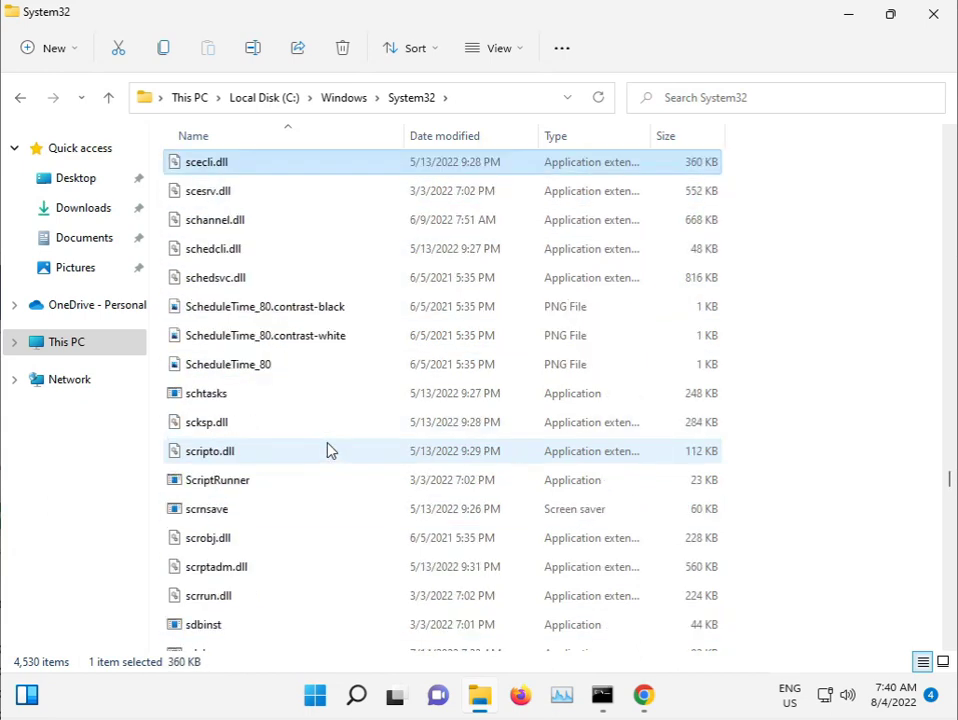
pyautogui.press('Down')
pyautogui.press('Down')
pyautogui.press('Down')
pyautogui.press('Down')
pyautogui.press('Down')
pyautogui.press('s')
pyautogui.press('d')
pyautogui.press('i')
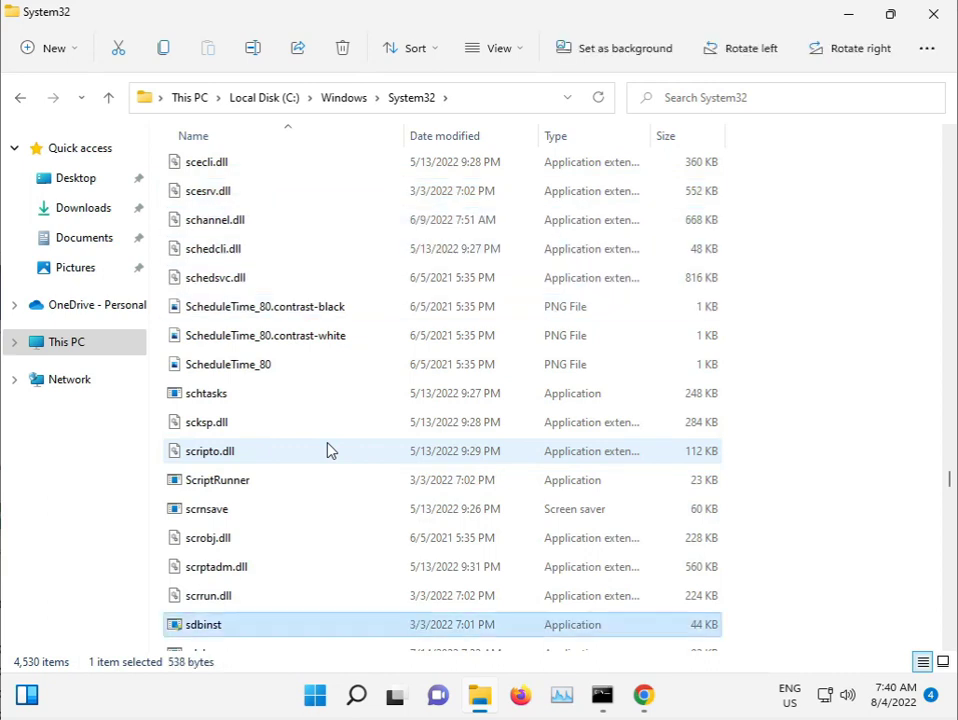
pyautogui.press('Down')
pyautogui.press('s')
pyautogui.press('e')
pyautogui.press('a')
pyautogui.press('s')
pyautogui.press('e')
pyautogui.press('c')
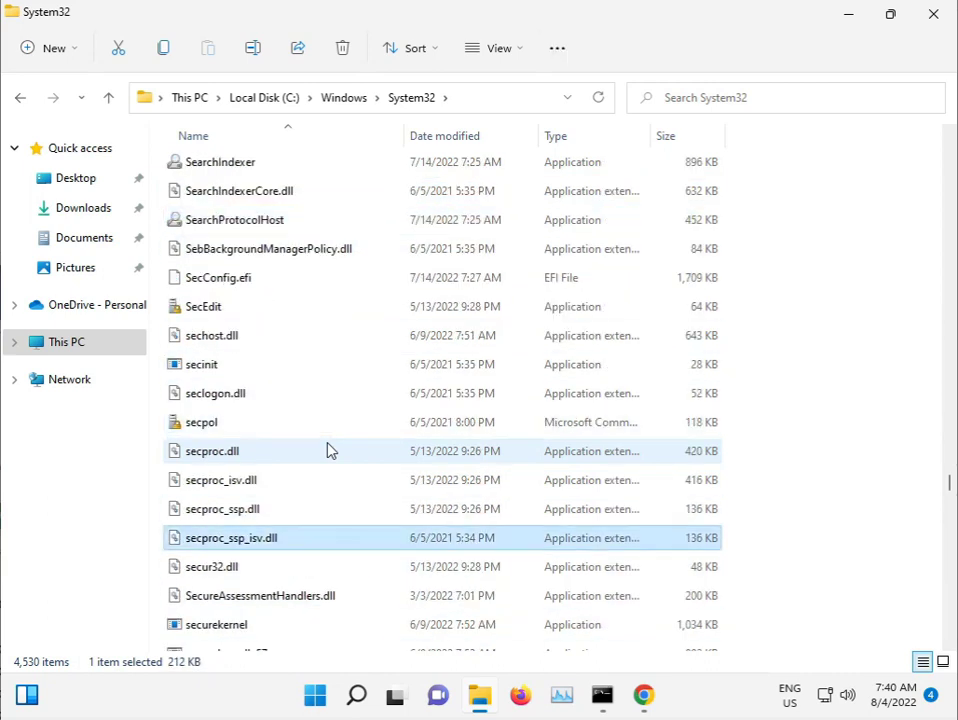
pyautogui.press('s')
pyautogui.press('e')
pyautogui.press('c')
pyautogui.press('u')
pyautogui.press('s')
pyautogui.press('e')
pyautogui.press('n')
pyautogui.press('d')
pyautogui.press('s')
pyautogui.press('e')
pyautogui.press('n')
pyautogui.press('s')
pyautogui.press('o')
pyautogui.press('r')
pyautogui.press('s')
pyautogui.press('u')
pyautogui.press('s')
pyautogui.press('e')
pyautogui.press('t')
pyautogui.press('t')
pyautogui.press('i')
pyautogui.press('n')
pyautogui.press('g')
pyautogui.press('s')
pyautogui.press('e')
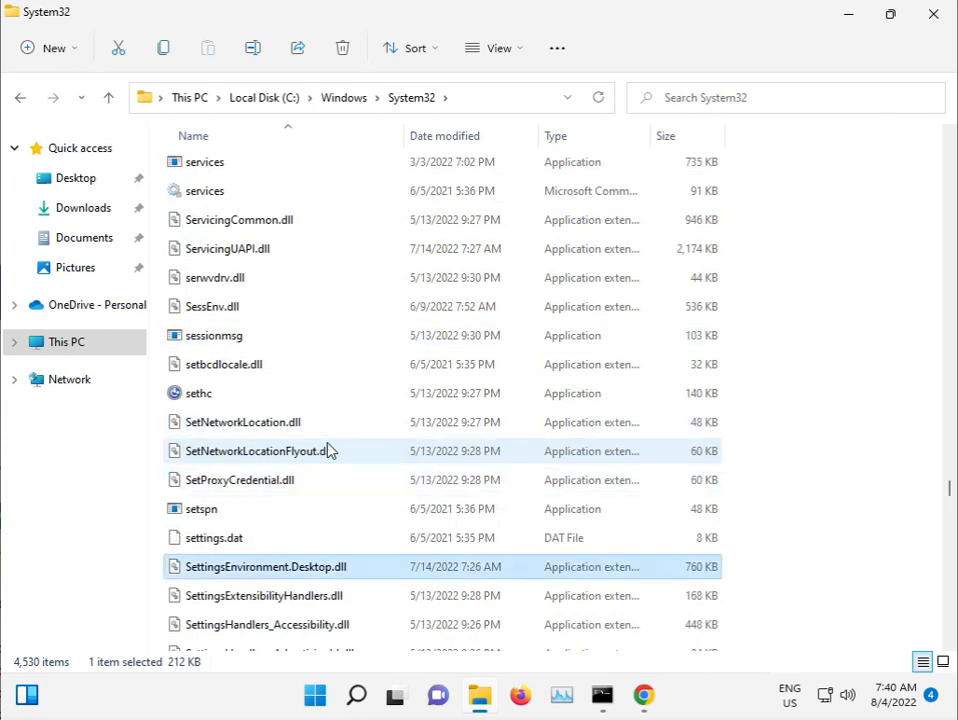
pyautogui.press('s')
pyautogui.press('e')
pyautogui.press('t')
pyautogui.press('t')
pyautogui.press('i')
pyautogui.press('n')
pyautogui.press('g')
pyautogui.press('s')
pyautogui.press('h')
pyautogui.press('s')
pyautogui.press('e')
pyautogui.press('t')
pyautogui.press('t')
pyautogui.press('i')
pyautogui.press('n')
pyautogui.press('g')
pyautogui.press('s')
pyautogui.press('h')
pyautogui.press('a')
pyautogui.press('n')
pyautogui.press('d')
pyautogui.press('l')
pyautogui.press('e')
pyautogui.press('r')
pyautogui.press('s')
pyautogui.press('_')
pyautogui.press('g')
pyautogui.press('s')
pyautogui.press('e')
pyautogui.press('t')
pyautogui.press('t')
pyautogui.press('i')
pyautogui.press('n')
pyautogui.press('g')
pyautogui.press('s')
pyautogui.press('h')
pyautogui.press('a')
pyautogui.press('n')
pyautogui.press('d')
pyautogui.press('l')
pyautogui.press('e')
pyautogui.press('r')
pyautogui.press('s')
pyautogui.press('_')
pyautogui.press('n')
pyautogui.press('t')
pyautogui.press('s')
pyautogui.press('e')
pyautogui.press('t')
pyautogui.press('t')
pyautogui.press('i')
pyautogui.press('n')
pyautogui.press('g')
pyautogui.press('s')
pyautogui.press('h')
pyautogui.press('a')
pyautogui.press('n')
pyautogui.press('d')
pyautogui.press('l')
pyautogui.press('e')
pyautogui.press('r')
pyautogui.press('s')
pyautogui.press('_')
pyautogui.press('t')
pyautogui.press('o')
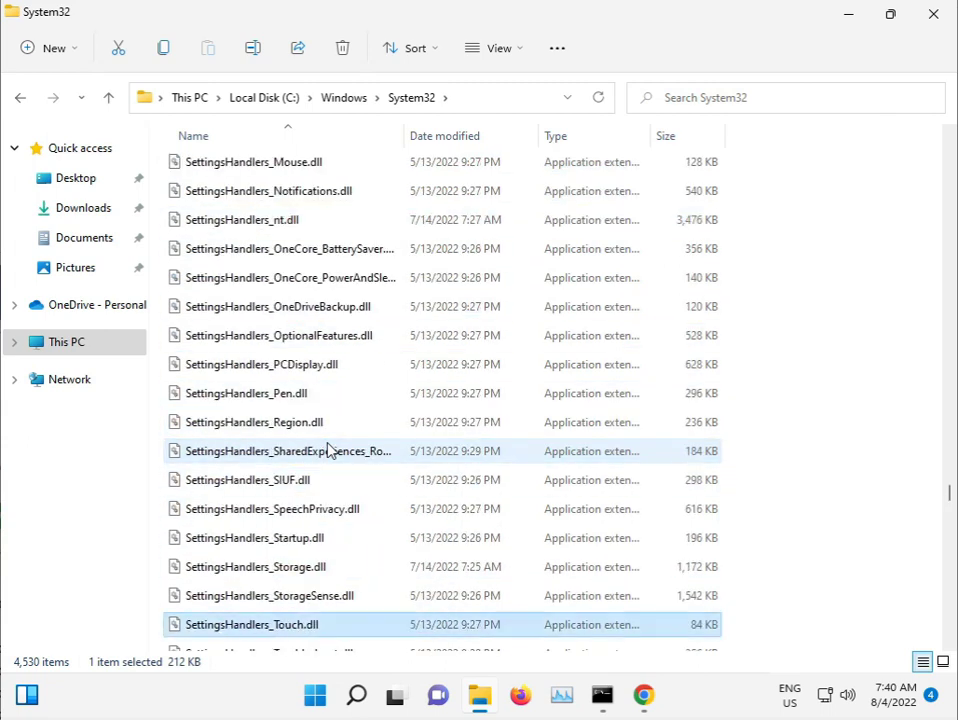
pyautogui.press('s')
pyautogui.press('e')
pyautogui.press('t')
pyautogui.press('x')
pyautogui.press('s')
pyautogui.press('h')
pyautogui.press('a')
pyautogui.press('r')
pyautogui.press('e')
pyautogui.press('h')
pyautogui.press('Down')
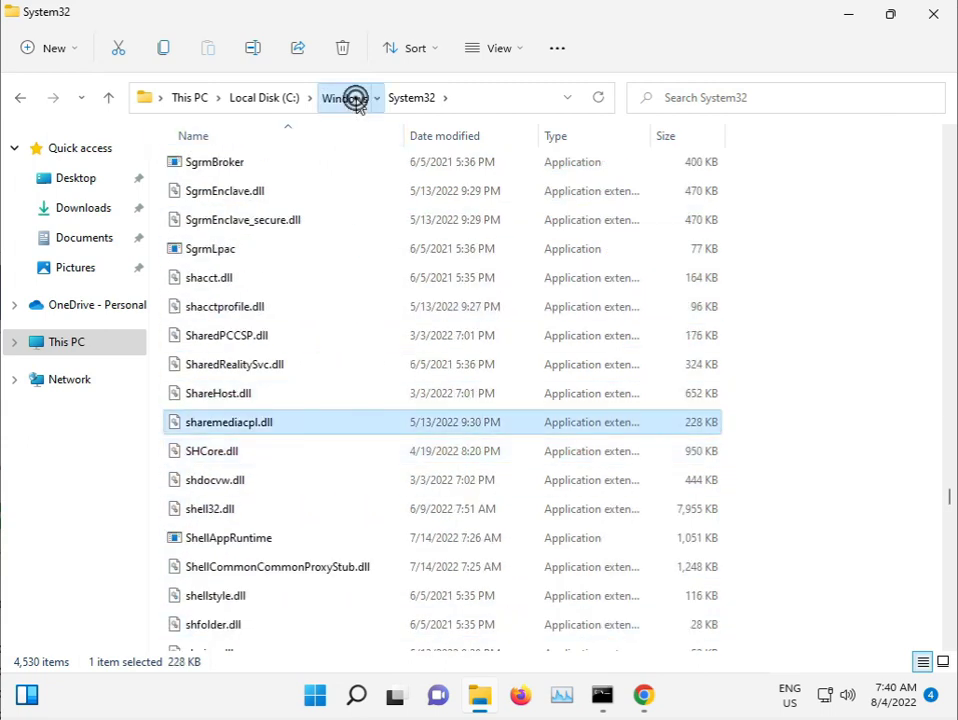
# - Go up to C:\Windows and bring the SoftwareDistribution folder into view
pyautogui.click(344, 97)
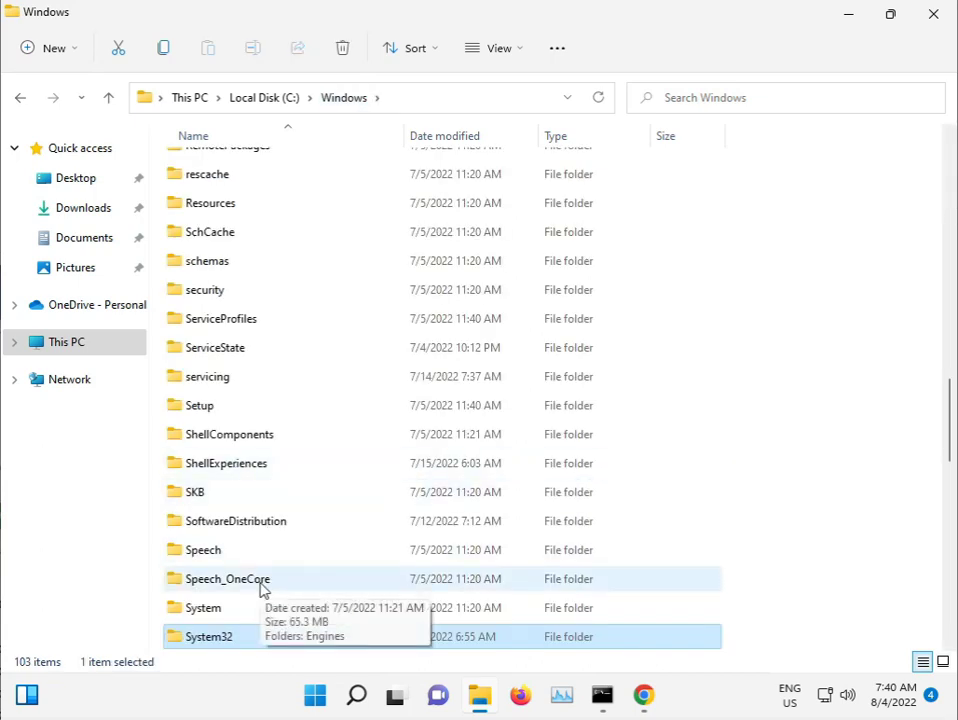
pyautogui.press('Down')
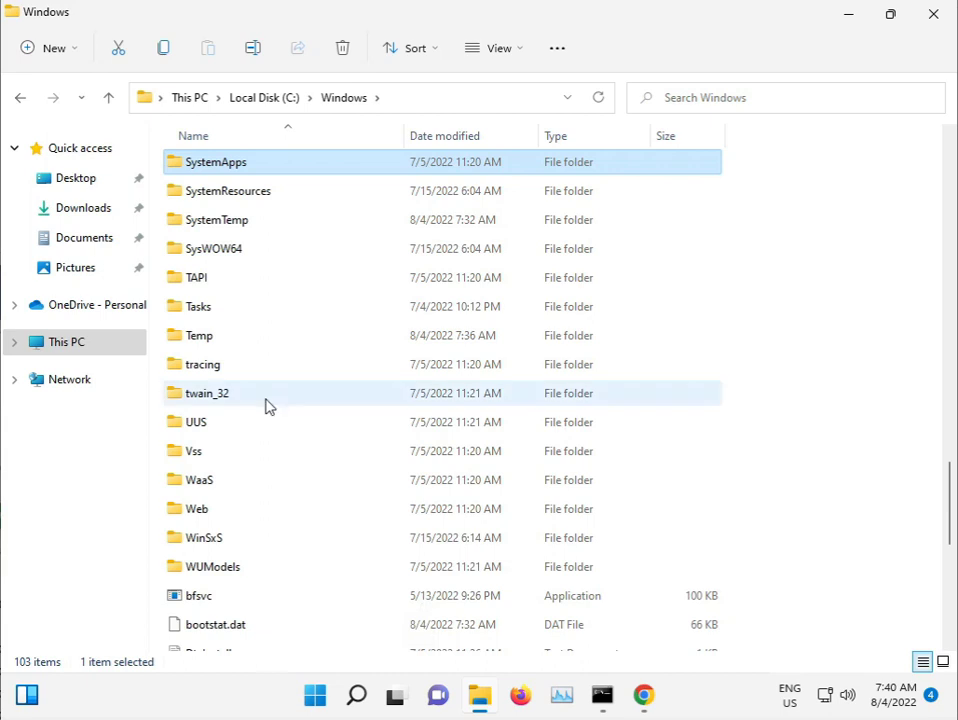
pyautogui.press('Down')
pyautogui.press('Down')
pyautogui.press('Down')
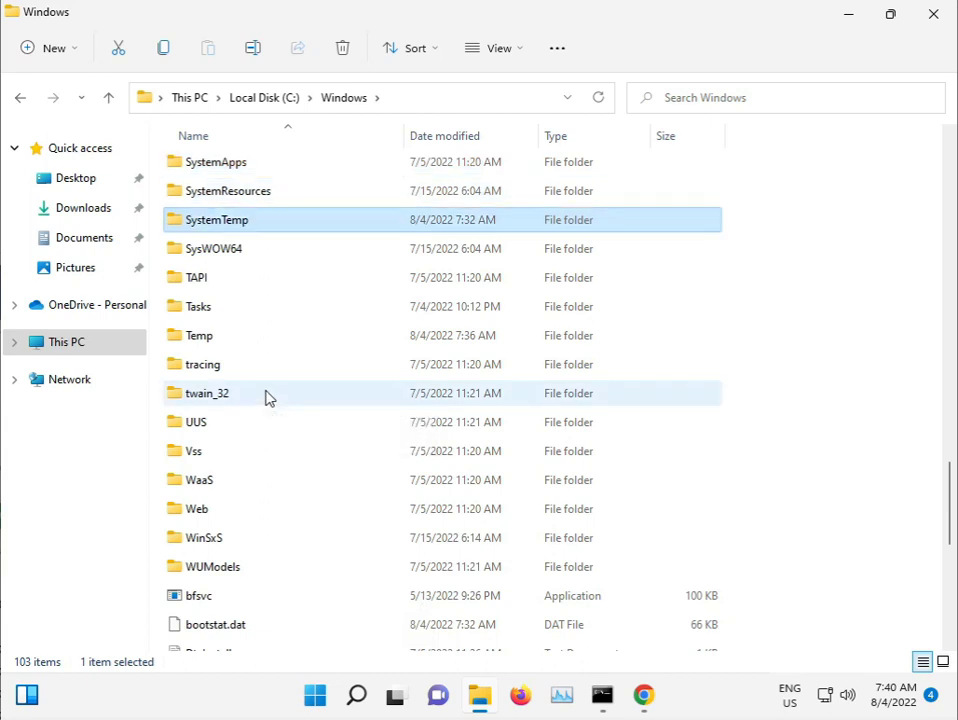
pyautogui.scroll(1, 273, 367)
pyautogui.scroll(3, 273, 367)
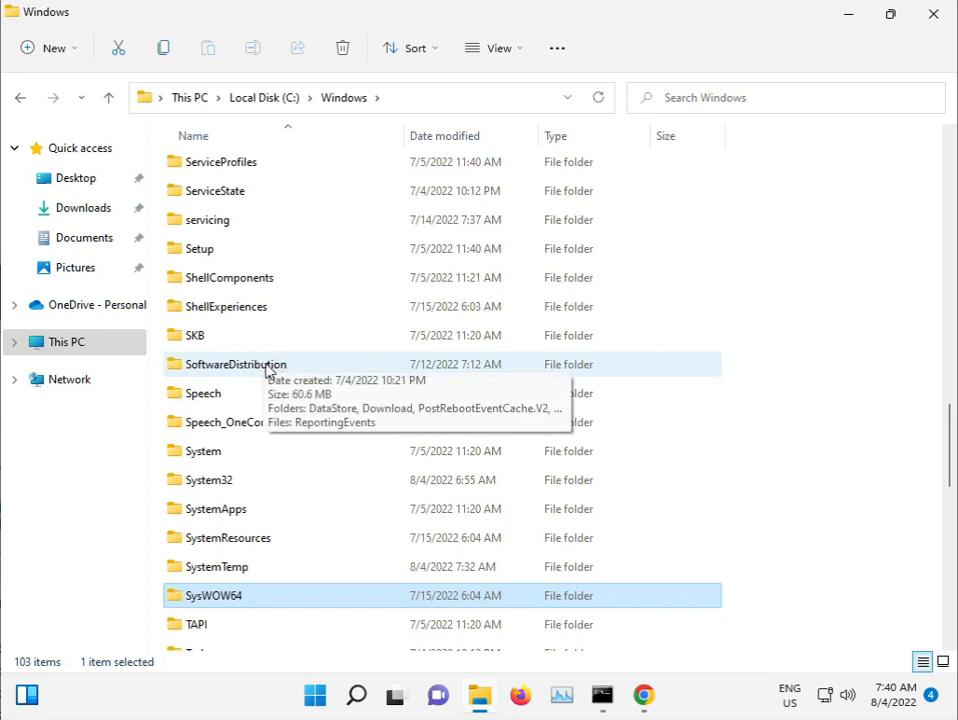
# - Permanently delete all six items in SoftwareDistribution, skipping every file still in use
pyautogui.doubleClick(247, 371)
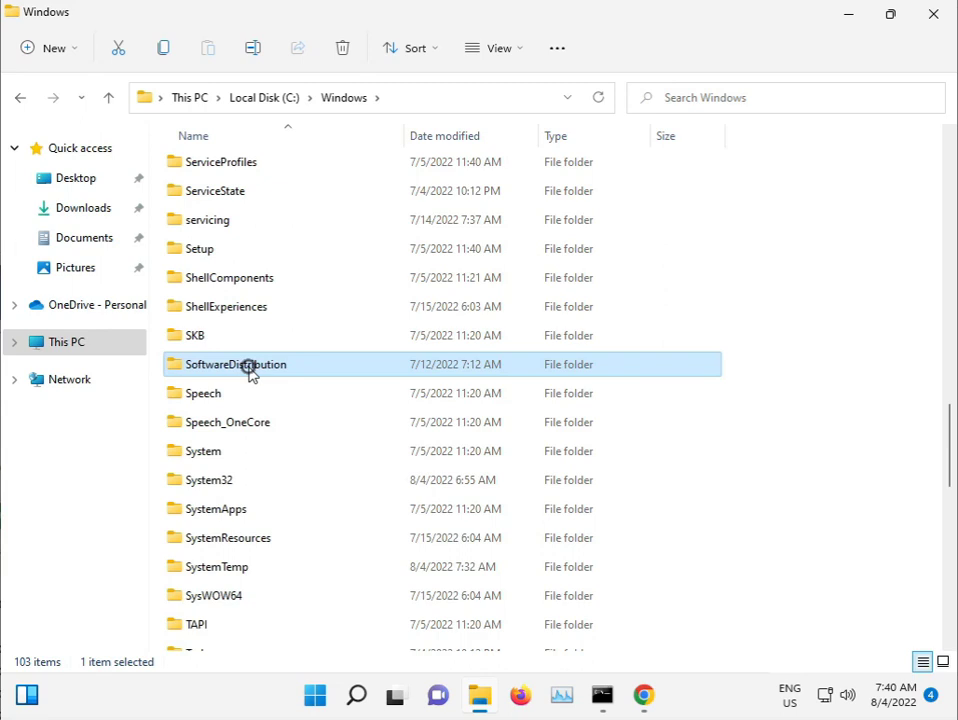
pyautogui.moveTo(260, 390); pyautogui.dragTo(248, 166)
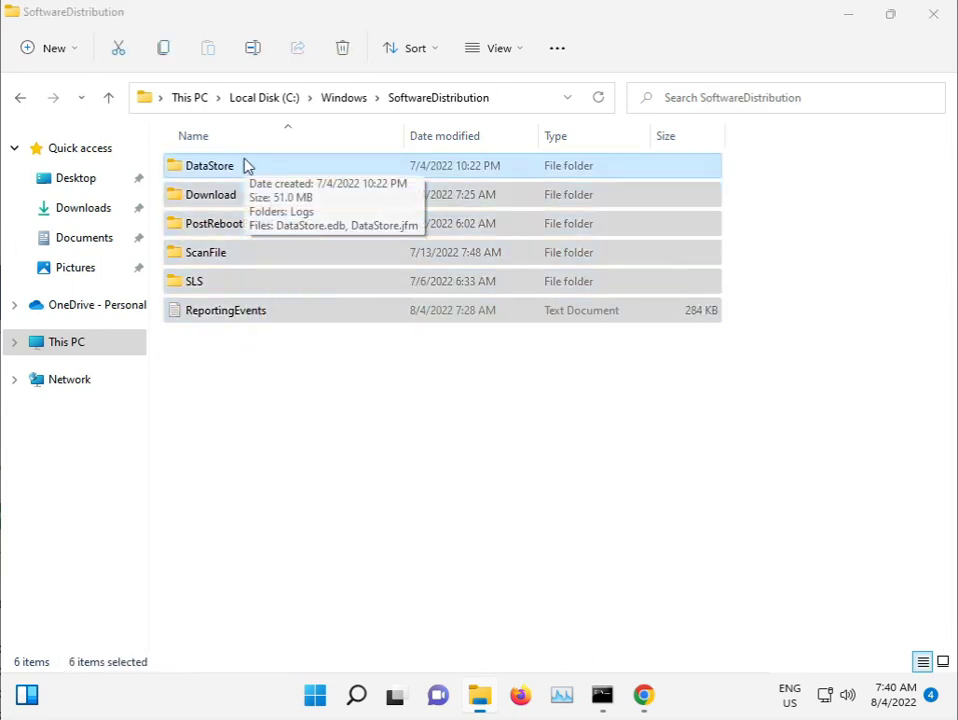
pyautogui.hotkey('shift', 'Delete')
pyautogui.click(548, 362)
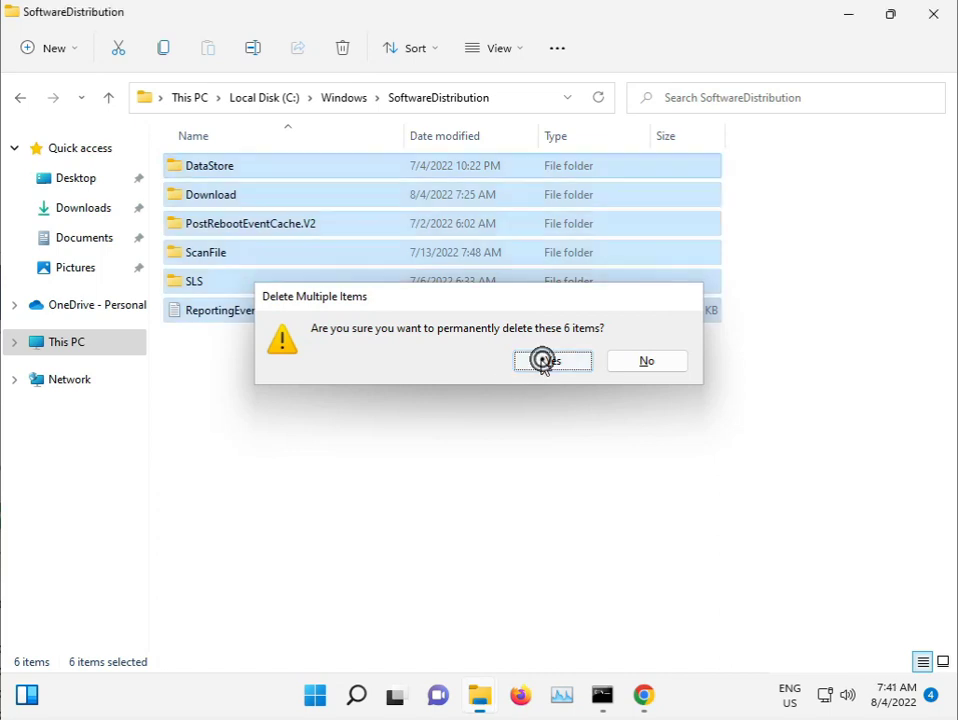
pyautogui.click(428, 257)
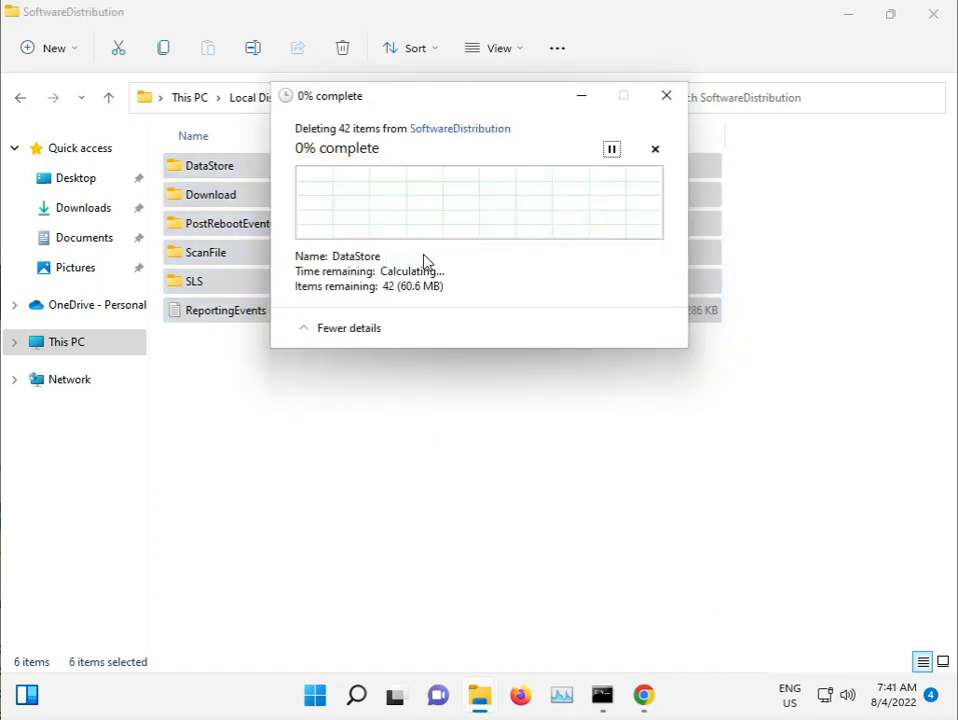
pyautogui.click(320, 257)
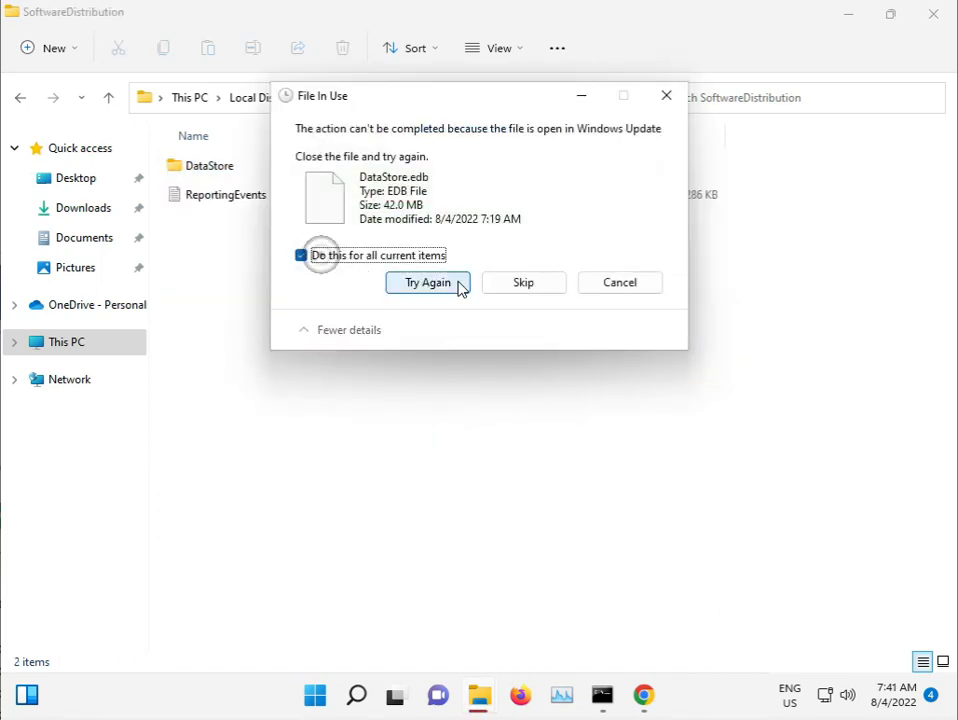
pyautogui.click(527, 286)
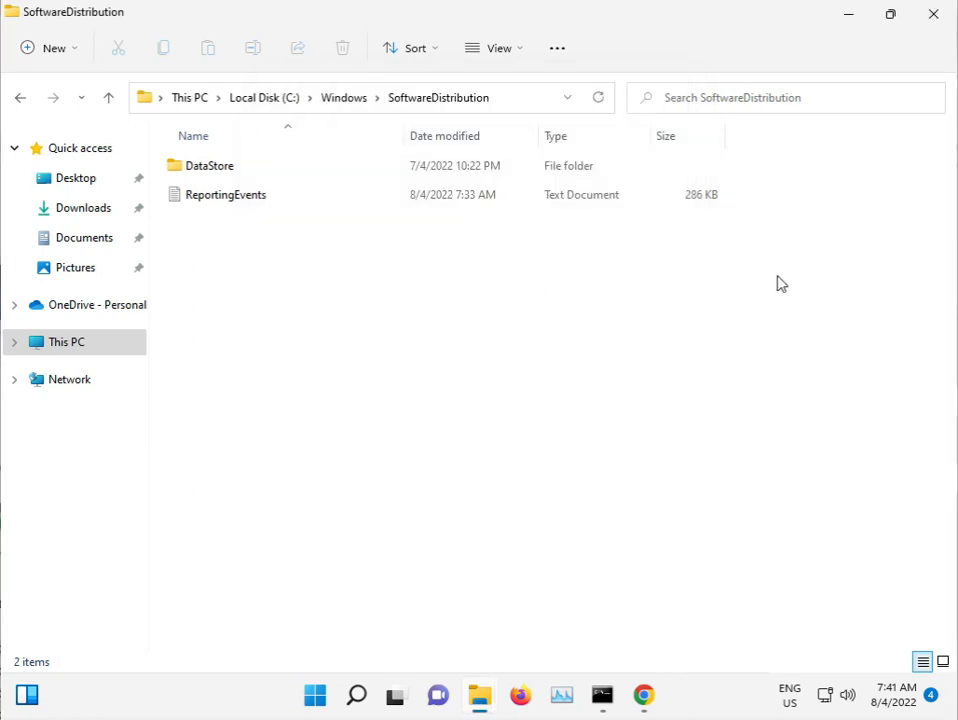
# - Close File Explorer and bring back the Command Prompt running sfc /scannow
pyautogui.click(928, 14)
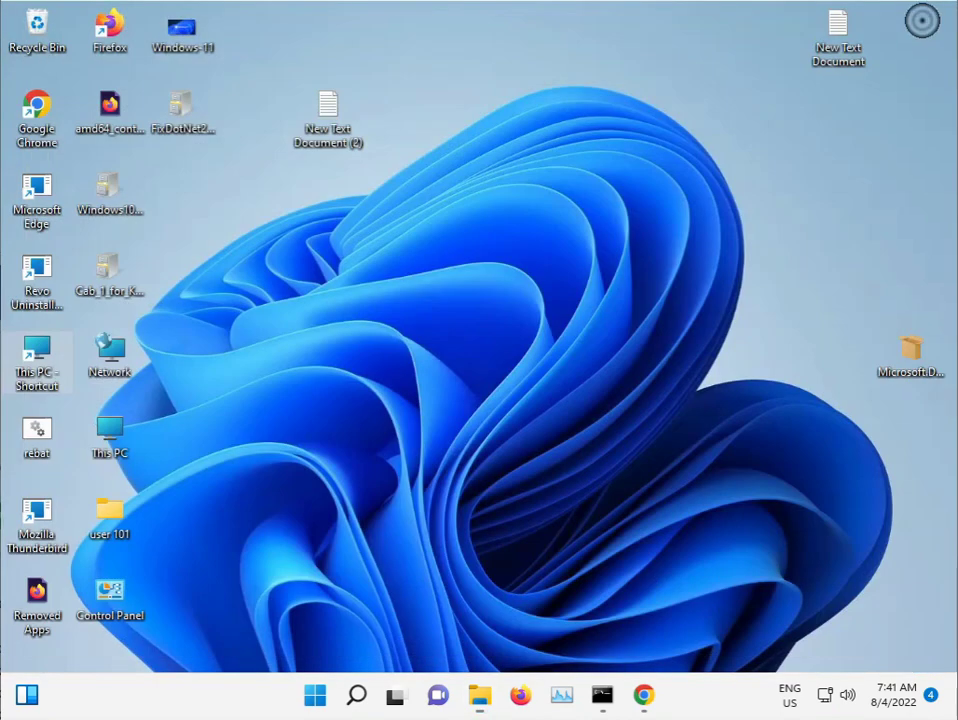
pyautogui.click(602, 697)
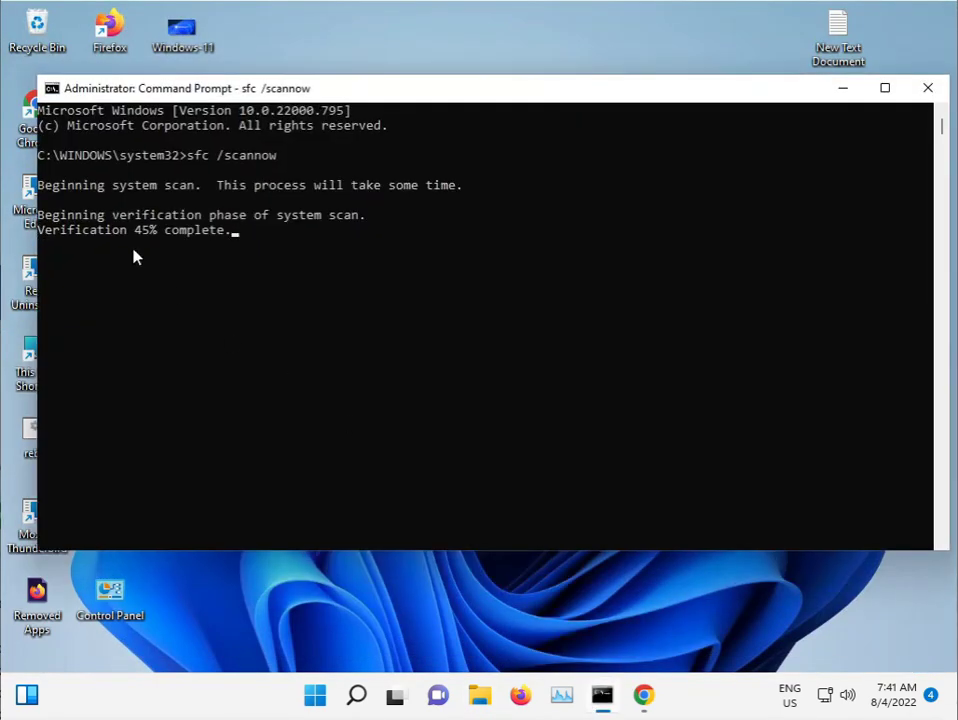